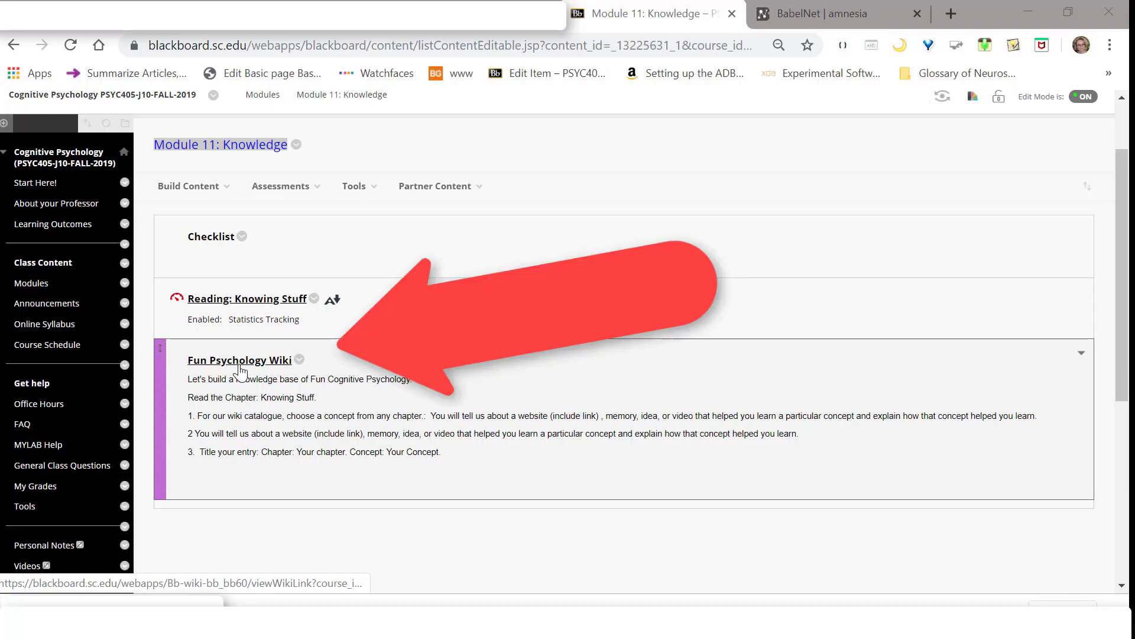
In the Fun Psychology Wiki, start a new wiki page named "Module 11: Knowing Stuff. Concept: Family Resemblance".
click(263, 363)
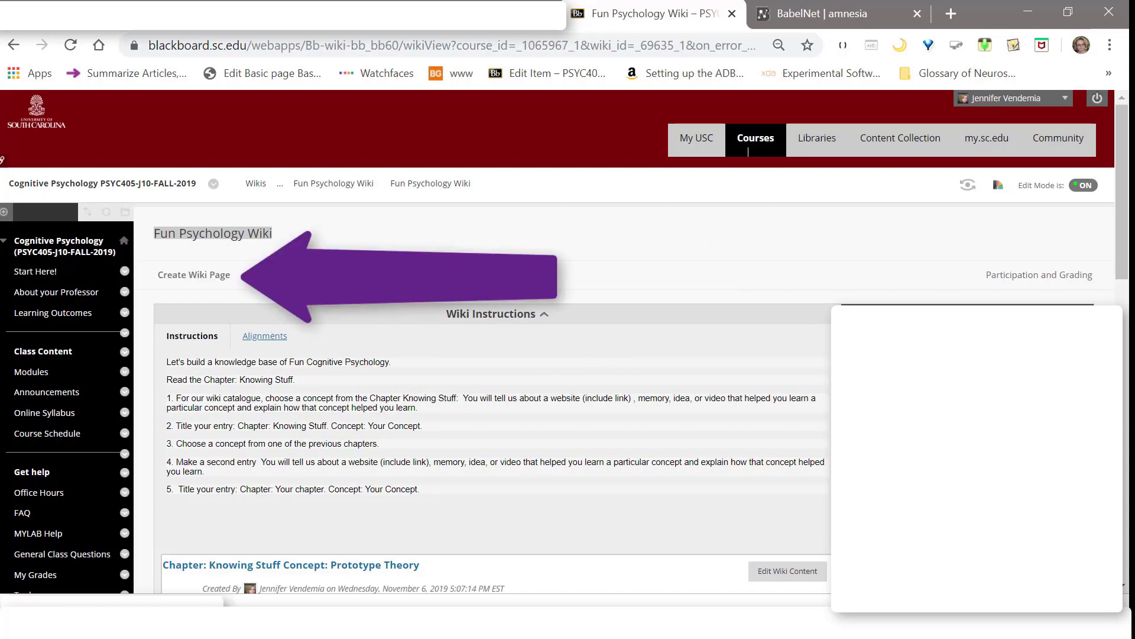
click(193, 275)
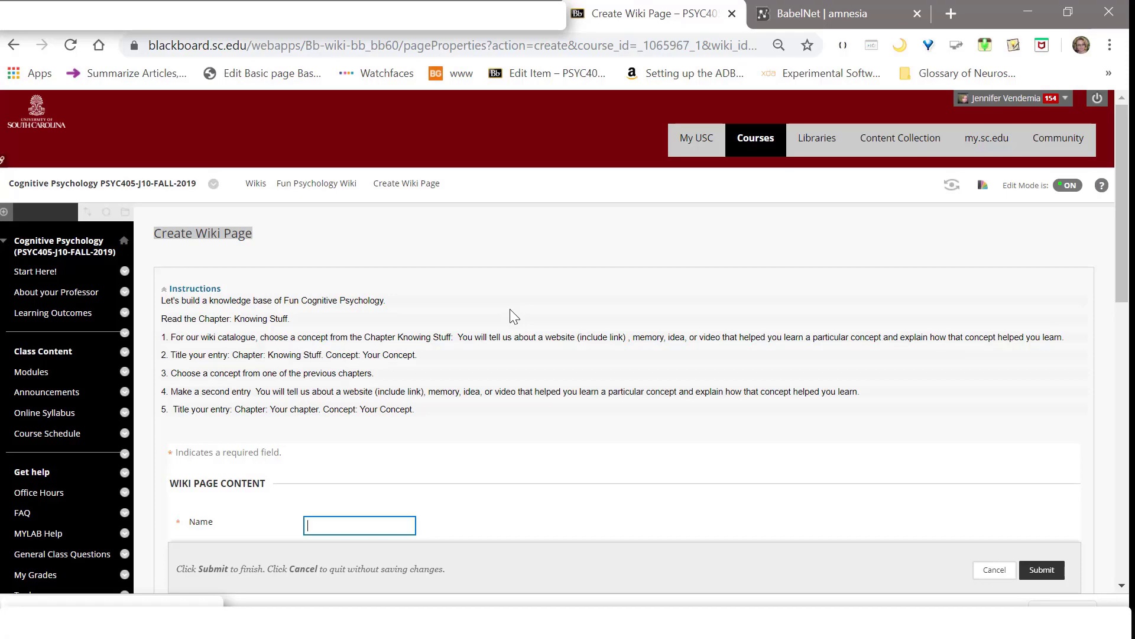
scroll(510, 309, down, 3)
text(Module )
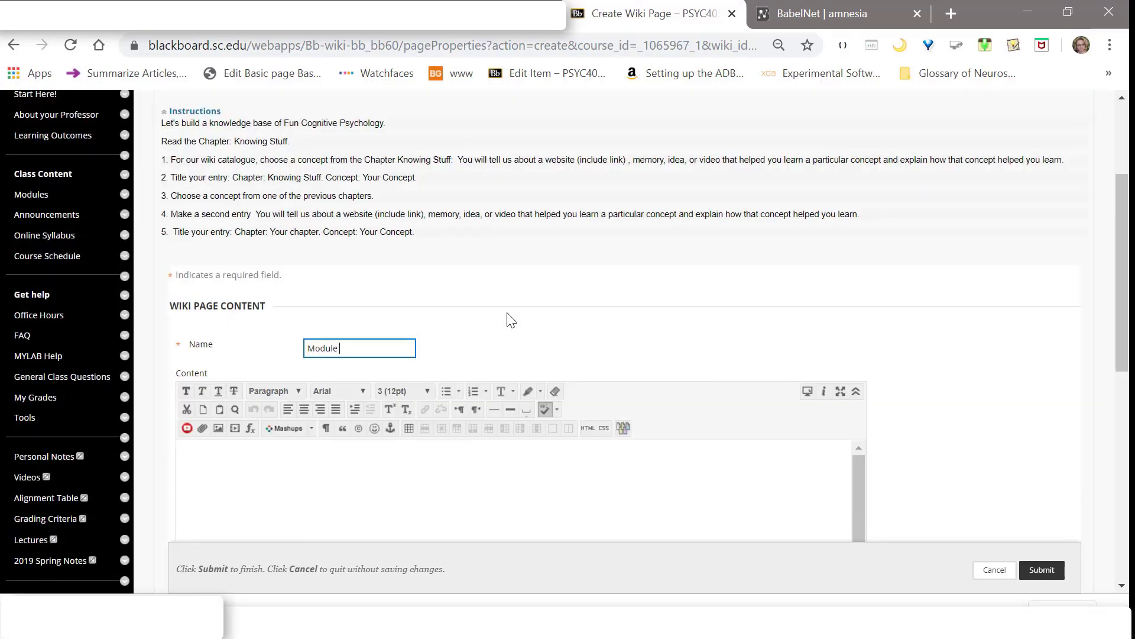
text(11: Knowing Stuff. Concept: Famility)
key(BackSpace)
key(BackSpace)
key(BackSpace)
text(y Resemblance)
scroll(491, 299, down, 5)
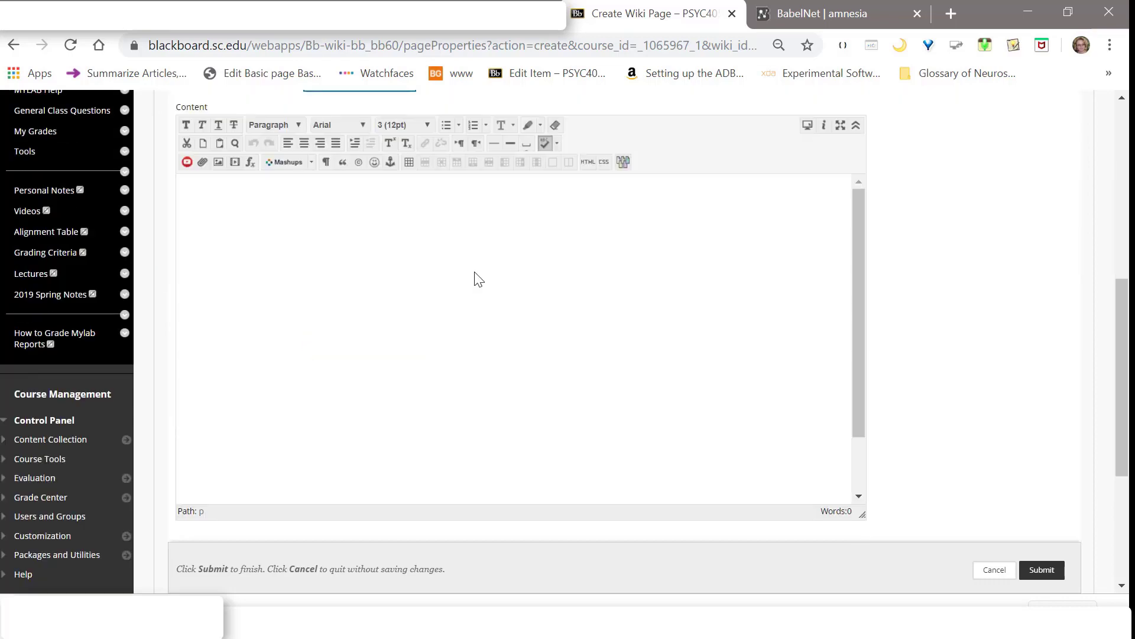
scroll(414, 248, up, 2)
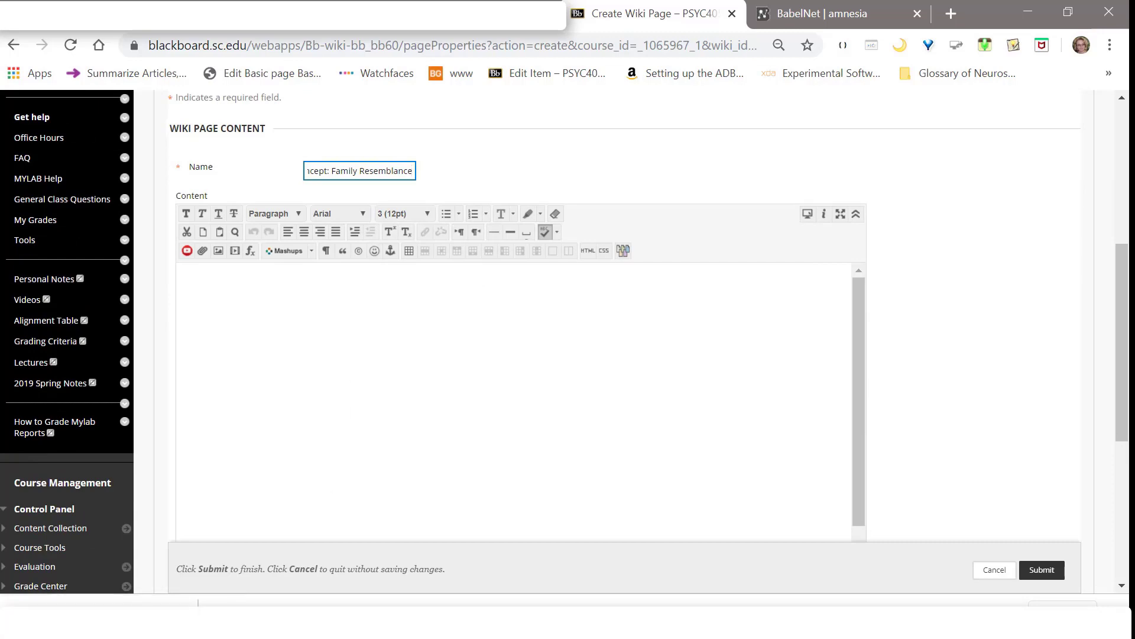
Copy the family resemblance introduction and definition from the Word document and paste them into the wiki page's content in the browser.
click(288, 623)
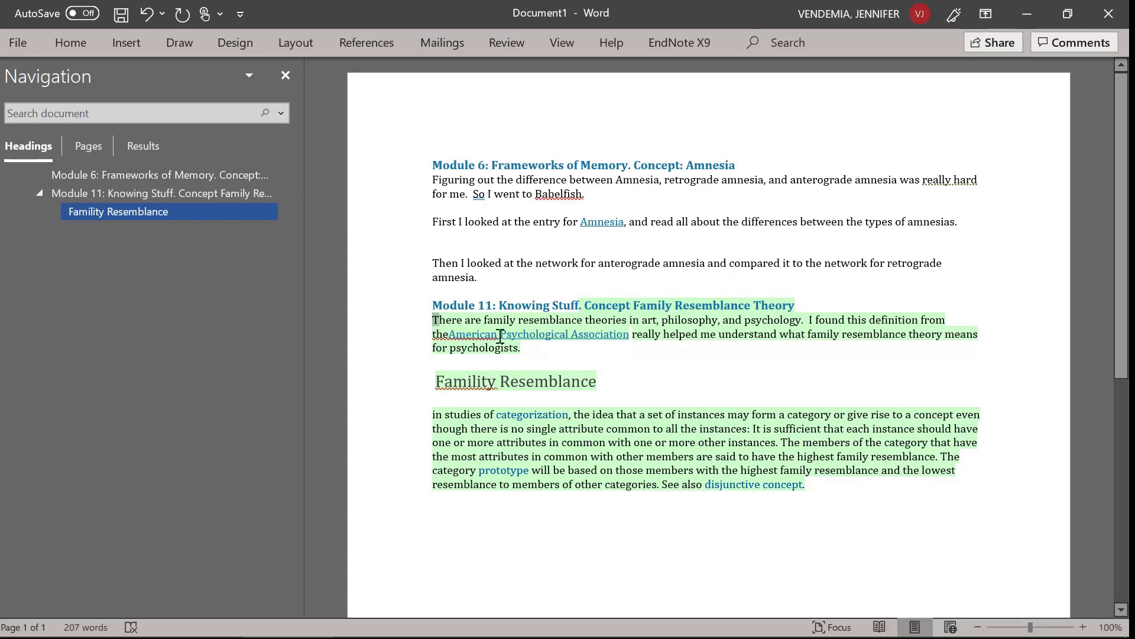
drag(434, 320, 714, 391)
key(alt+Tab)
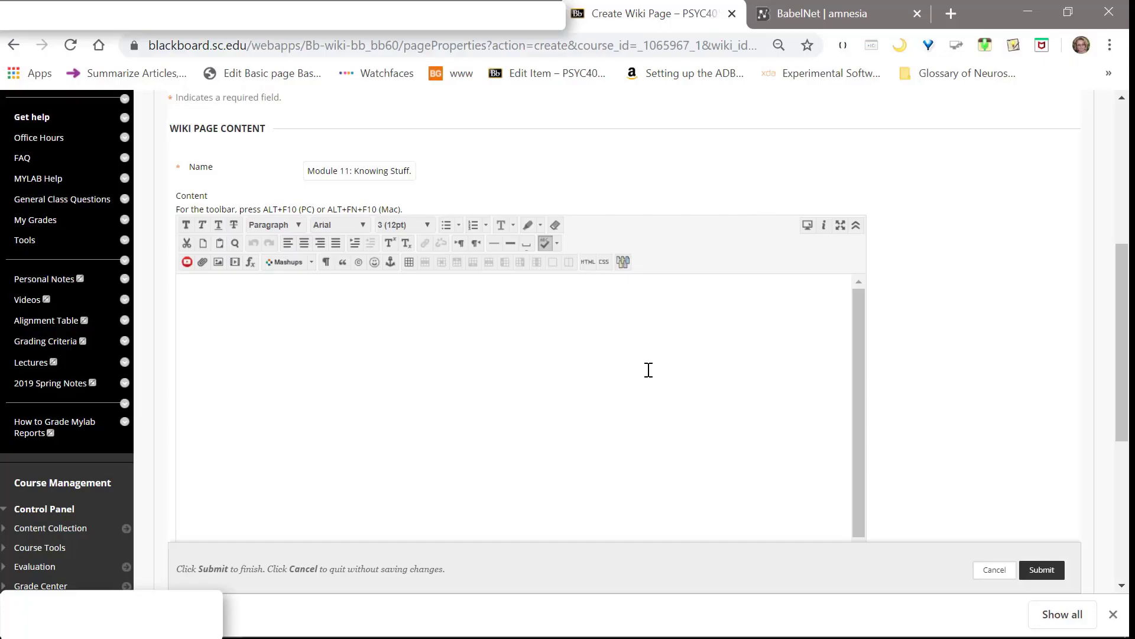
text(There are family resemblance theories in art, philosophy, and psychology.  I found this definition from theAmerican Psychological Association really helped me understand what family resemblance theory means for psychologists. Famility Resemblance in studies of categorization, the idea that a set of instances may form a category or give rise to a concept even though there is no single attribute common to all the instances: It is sufficient that each instance should have one or more attributes in common with one or more other instances. The members of the category that have the most attributes in common with other members are said to have the highest family resemblance. The category prototype will be based on those members with the highest family resemblance and the lowest resemblance to members of other categories. See also disjunctive concept.)
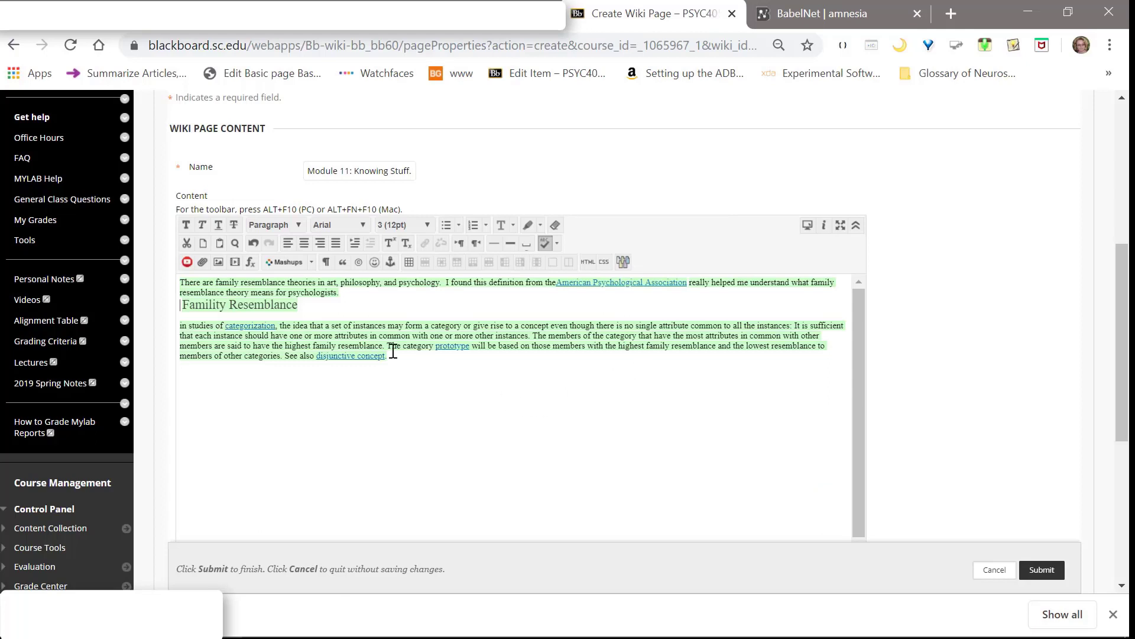
Set the font of all the pasted wiki content to Arial.
drag(389, 353, 169, 279)
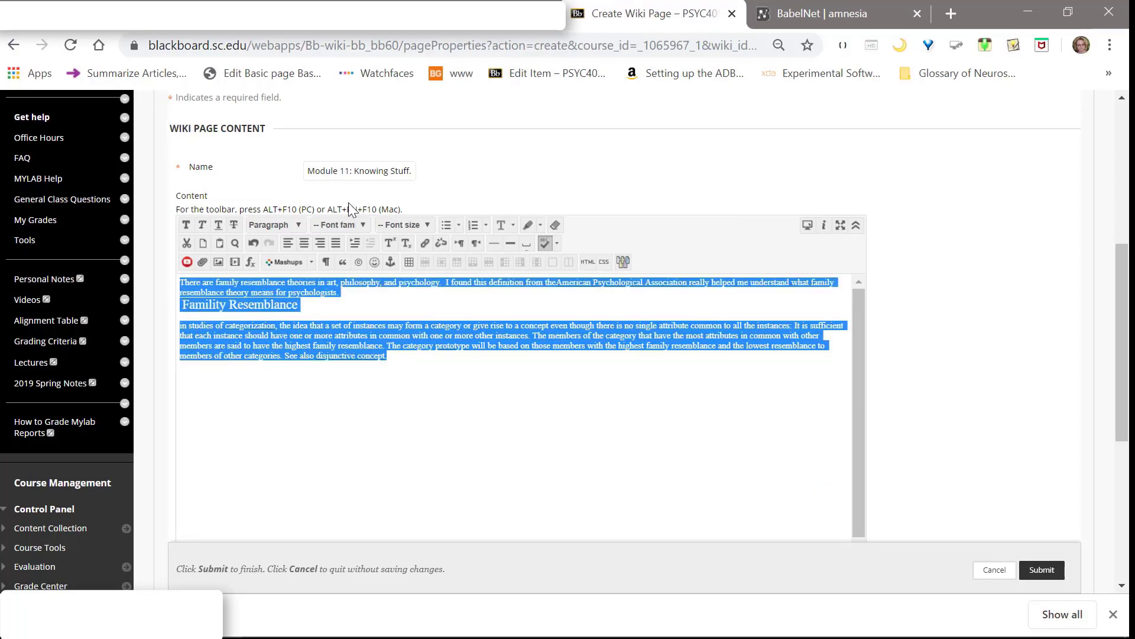
click(364, 224)
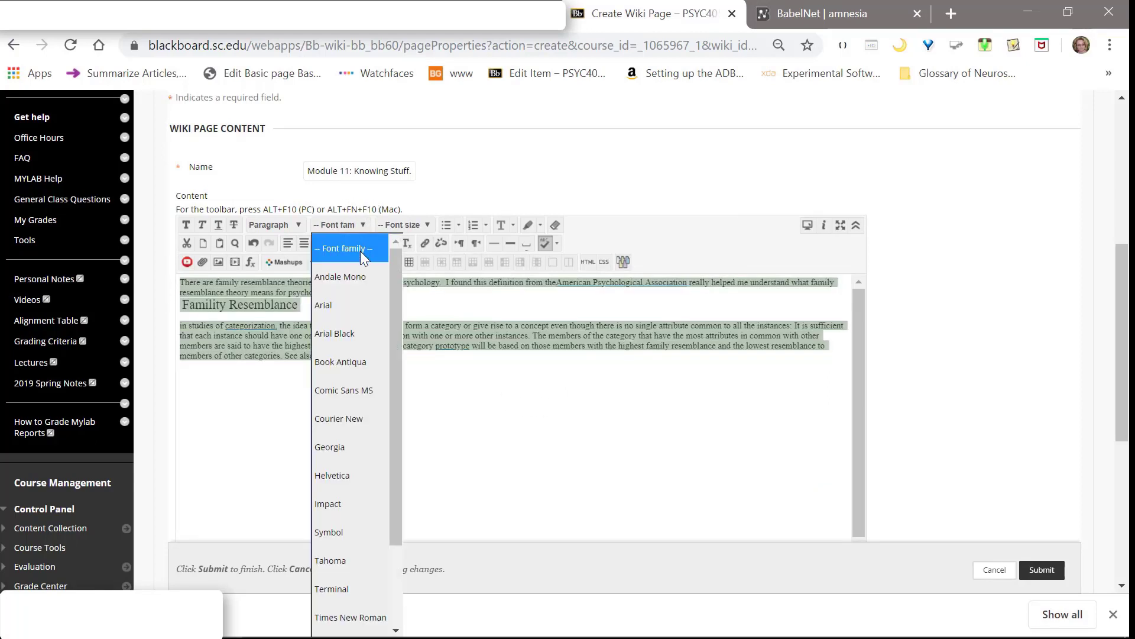
click(350, 314)
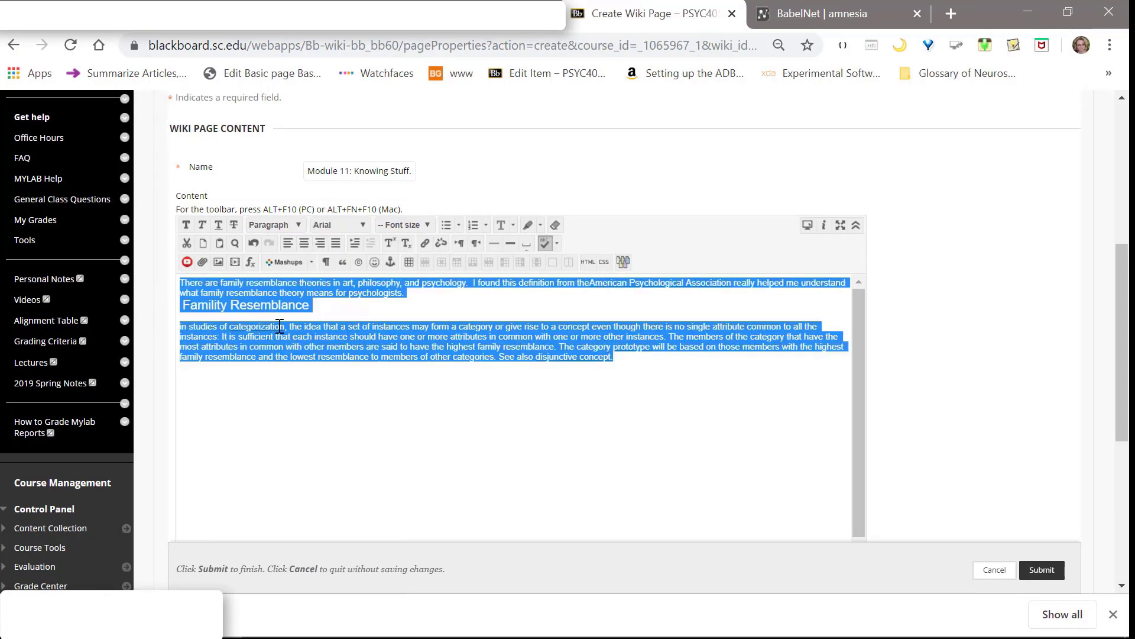
Correct the heading's spelling to "Family Resemblance" and insert a blank line above it.
click(223, 305)
key(BackSpace)
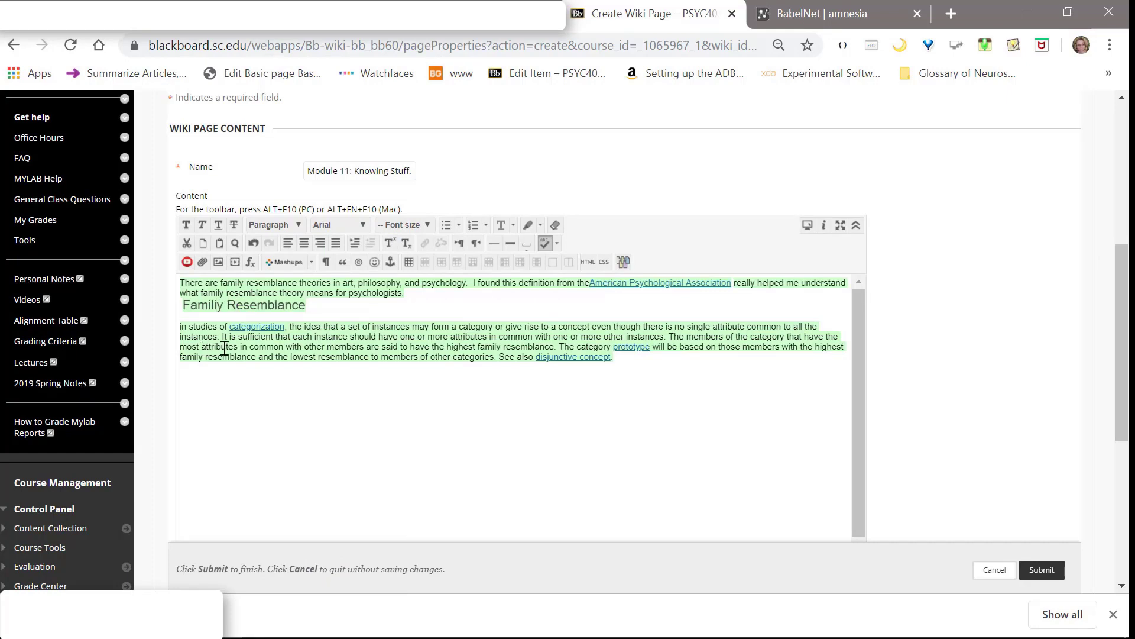
key(BackSpace)
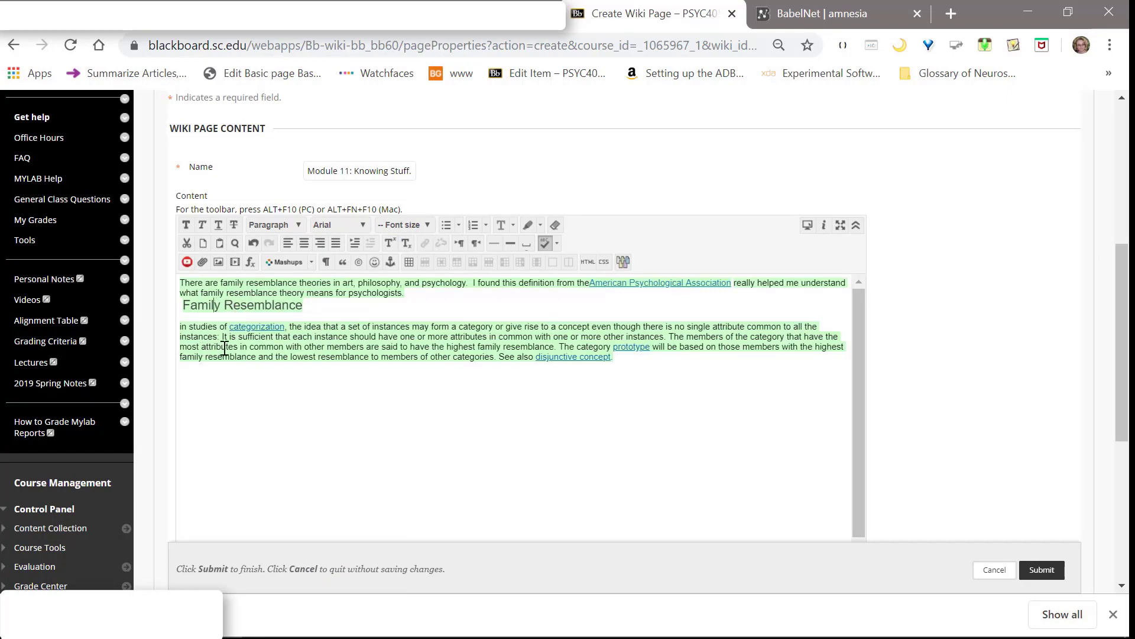
click(185, 308)
key(Return)
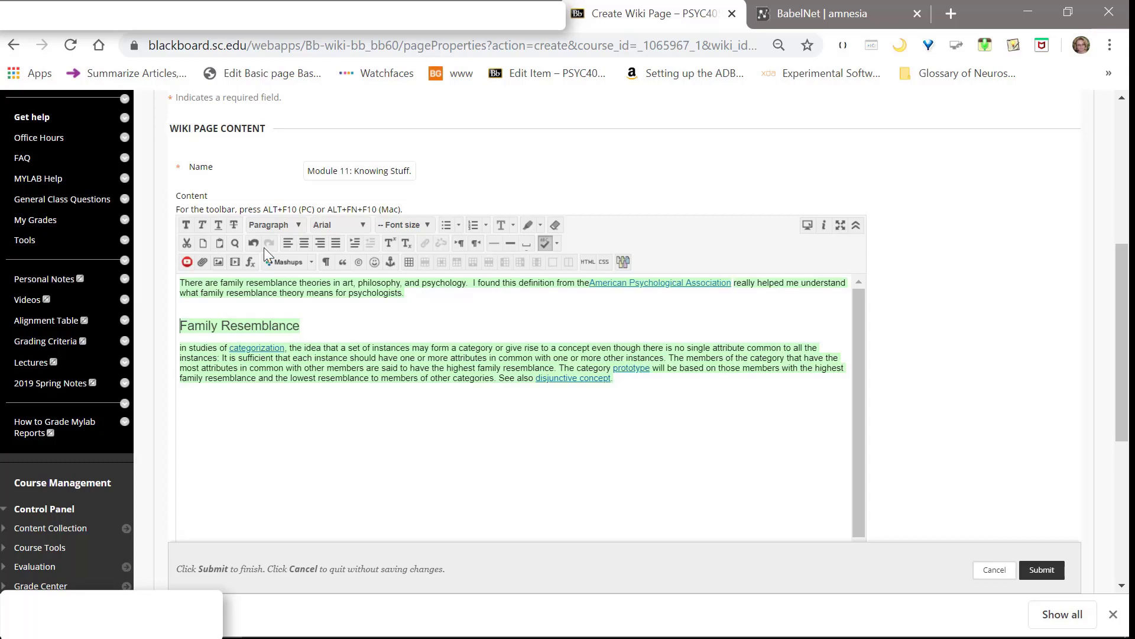
Add a space before the American Psychological Association link, check its path and title in the link settings, and update the link.
click(589, 283)
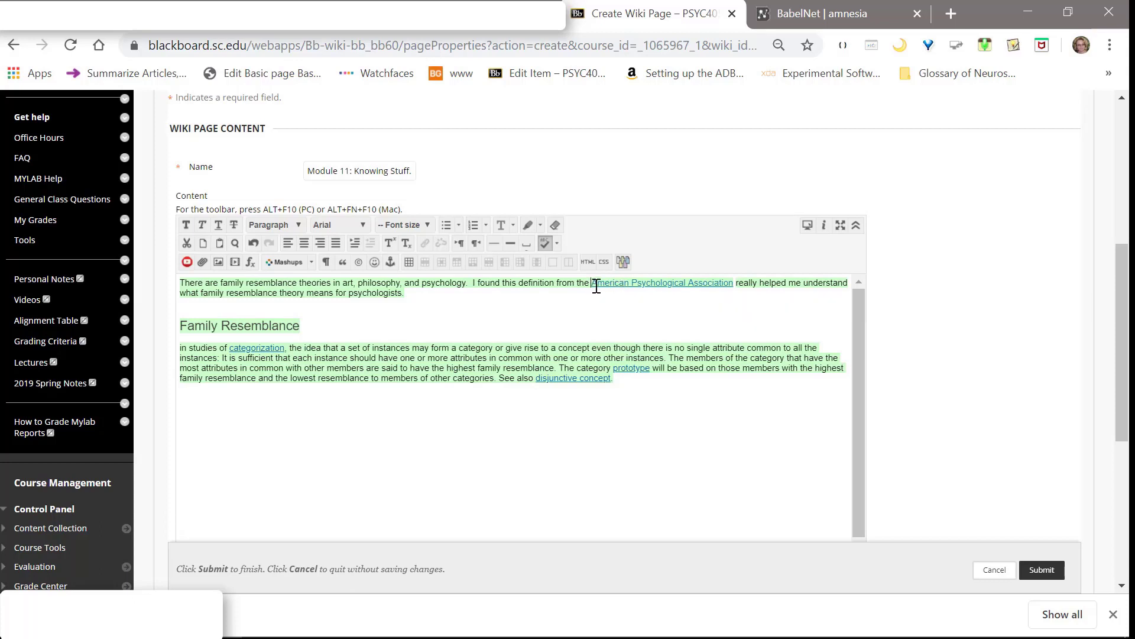
drag(593, 283, 733, 284)
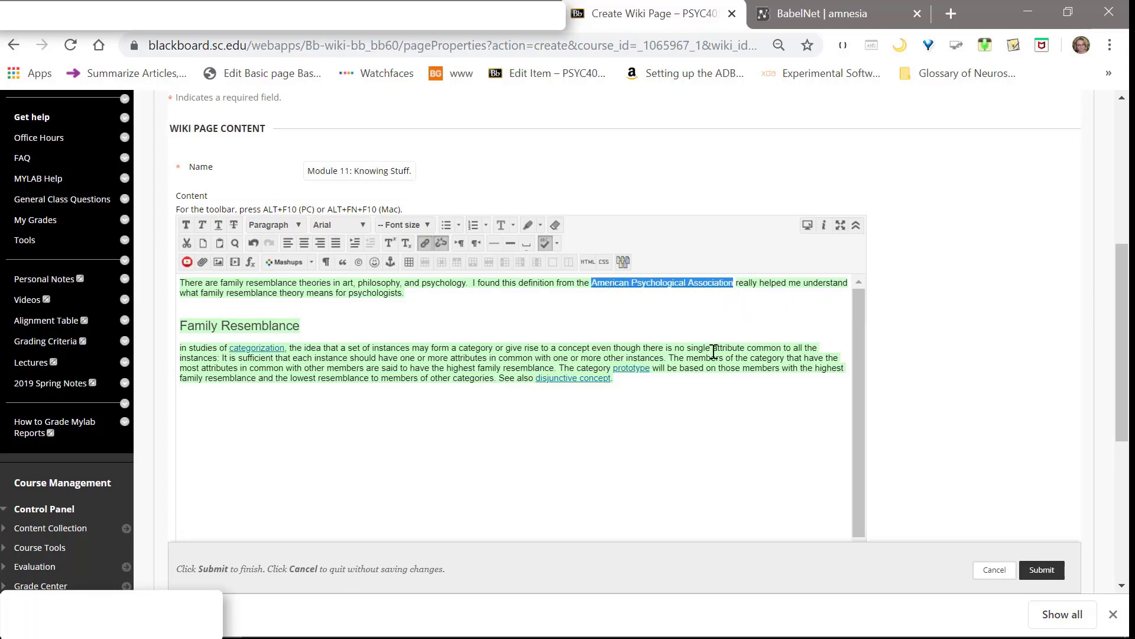
click(426, 243)
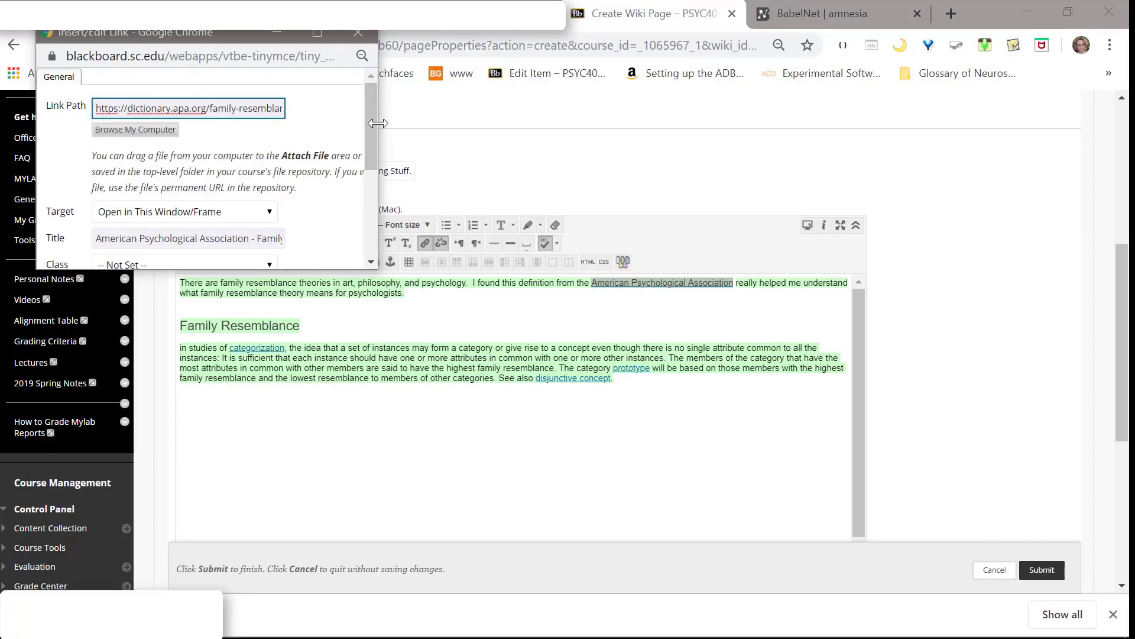
scroll(371, 123, down, 2)
scroll(368, 159, down, 2)
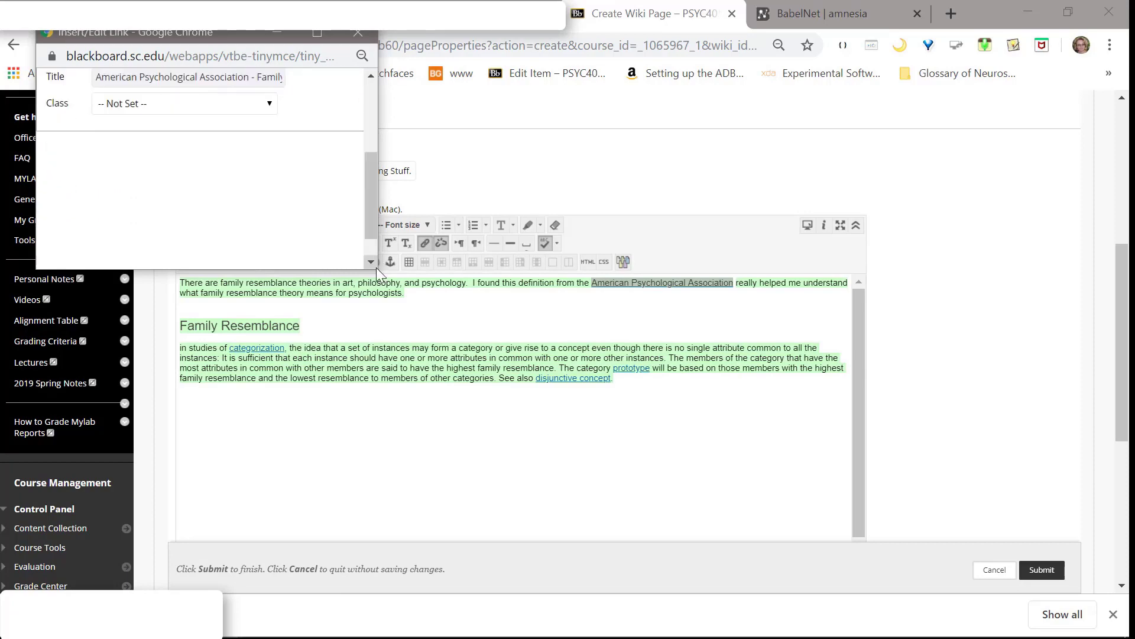
drag(376, 267, 565, 470)
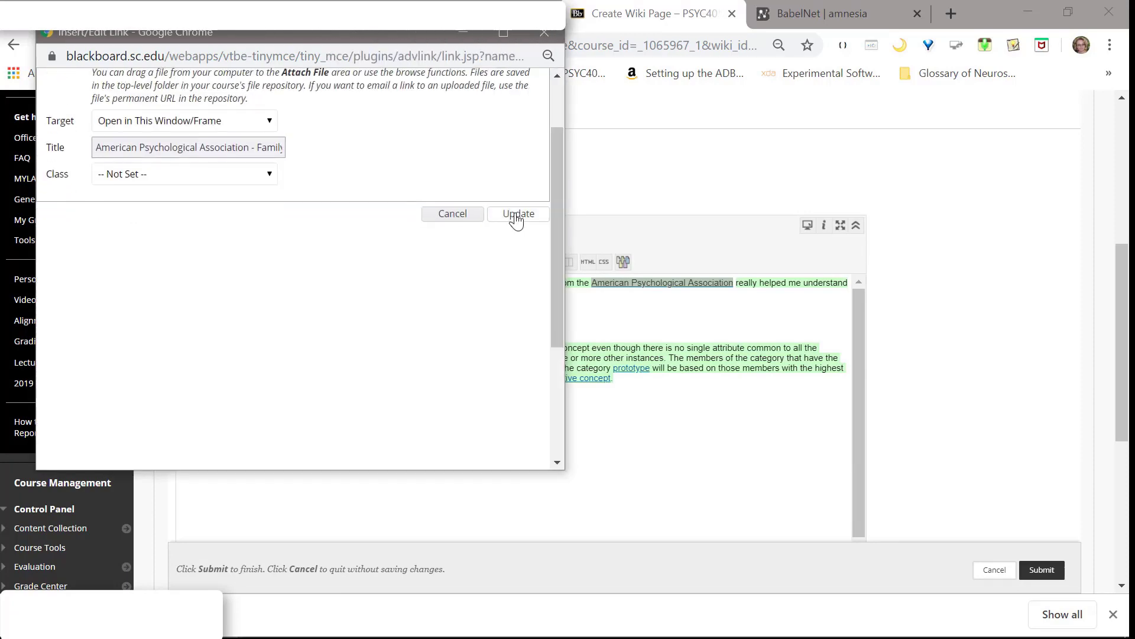
click(517, 216)
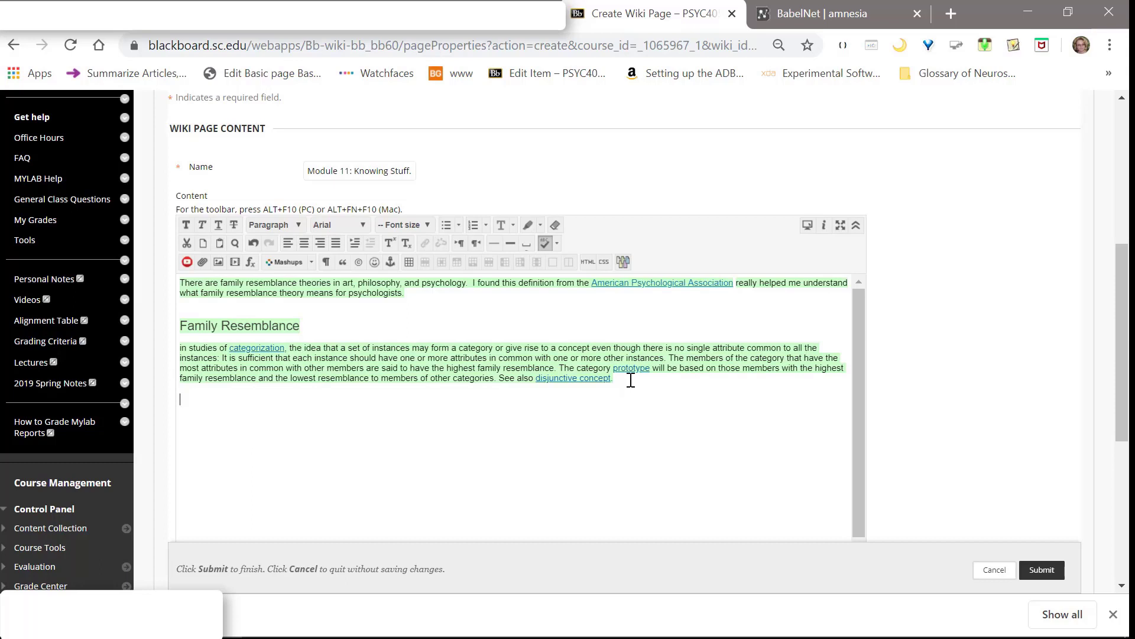
Add the sentence "Greebles are a great example of family resemblance theory." below the definition paragraph.
text(Greebles are a great exam)
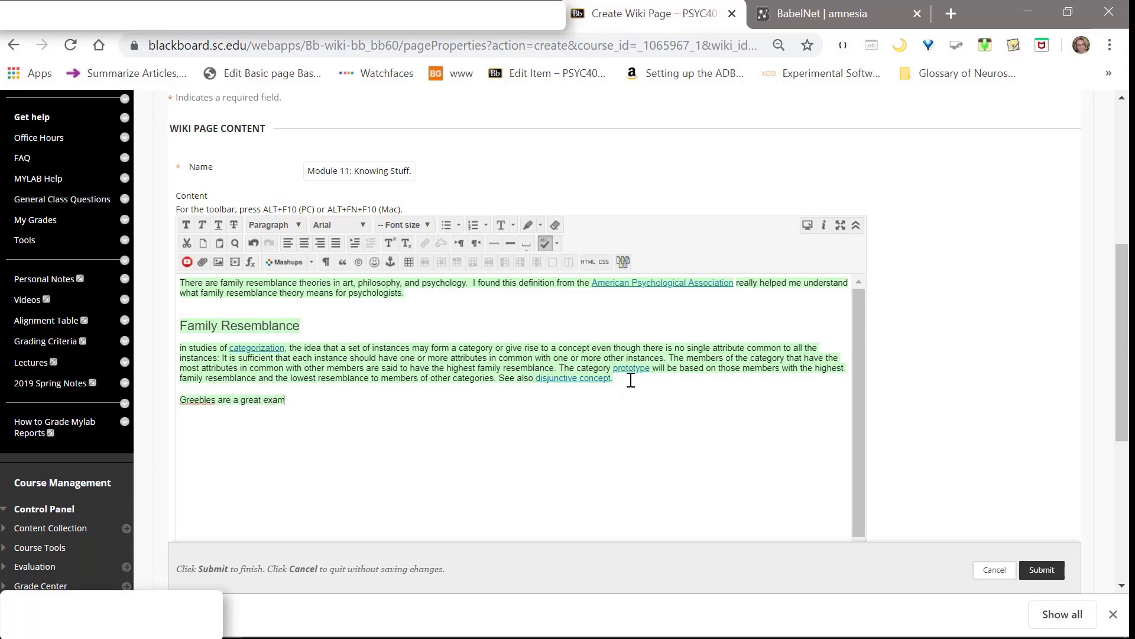
scroll(628, 355, up, 4)
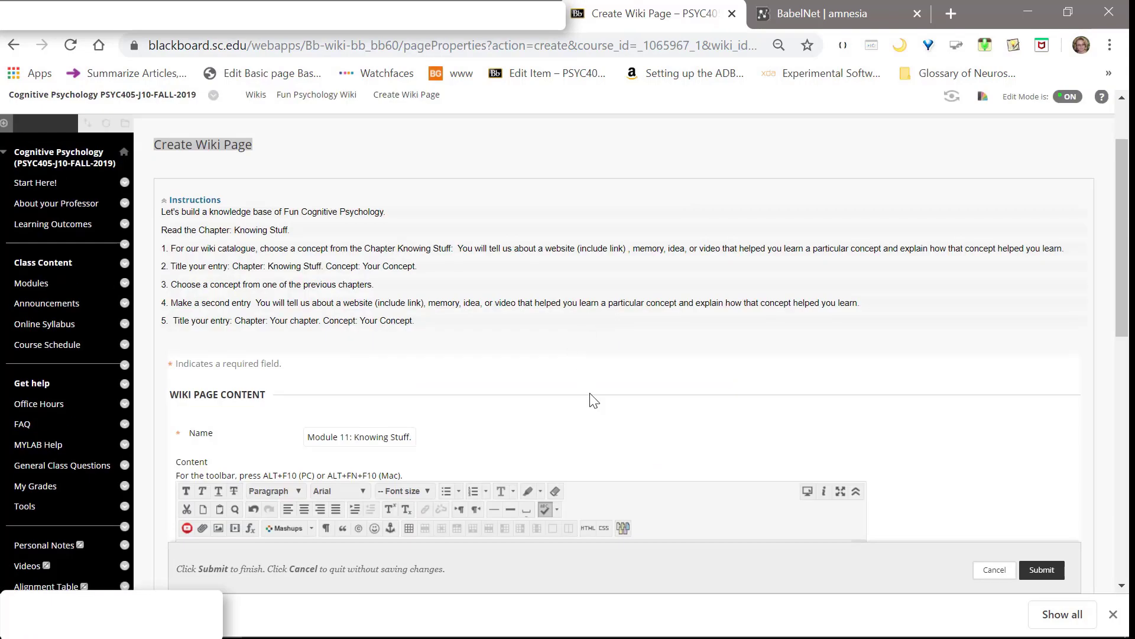
scroll(592, 394, down, 5)
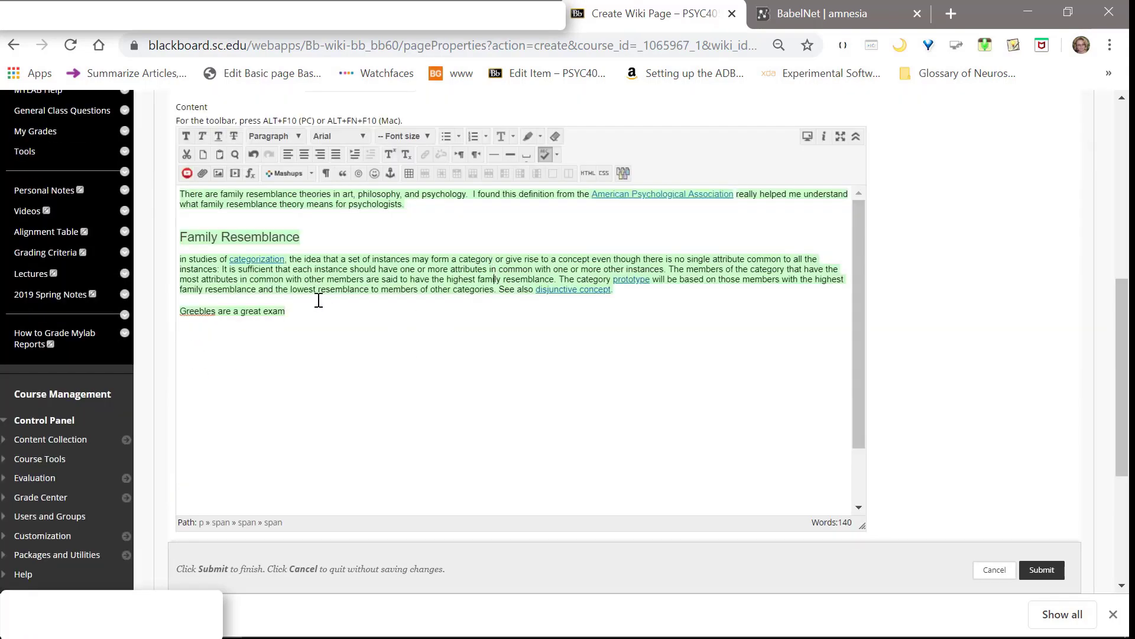
drag(286, 311, 216, 312)
key(ctrl+a)
right_click(201, 219)
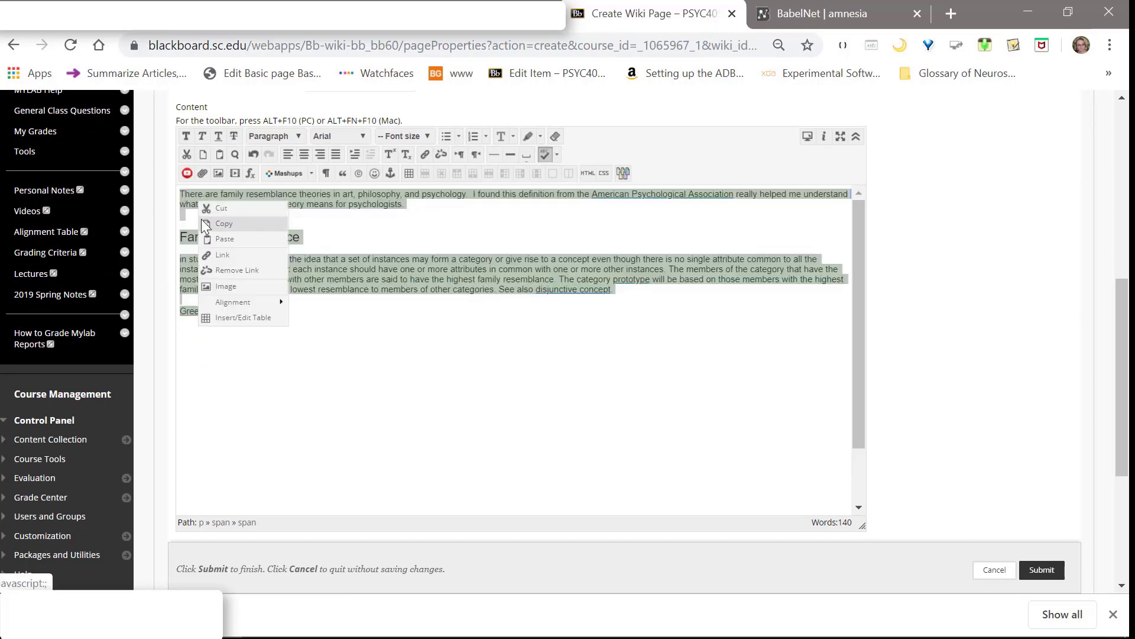
click(412, 235)
click(349, 309)
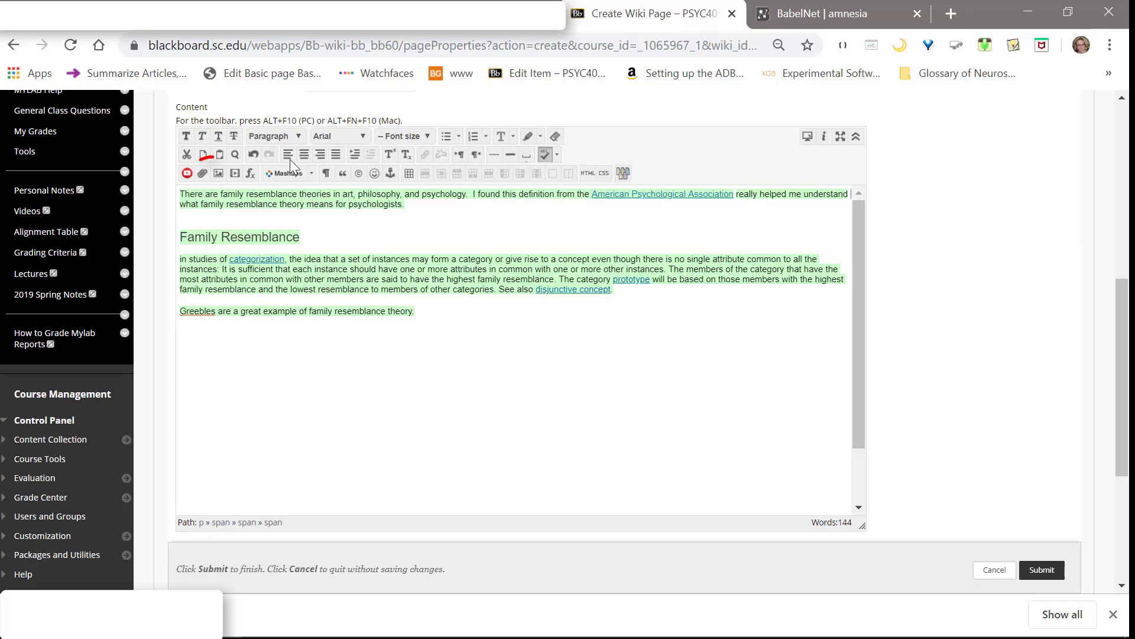
Insert the Greebles image from the computer into the wiki content, with "Families of Greebles." as its description and title.
click(218, 174)
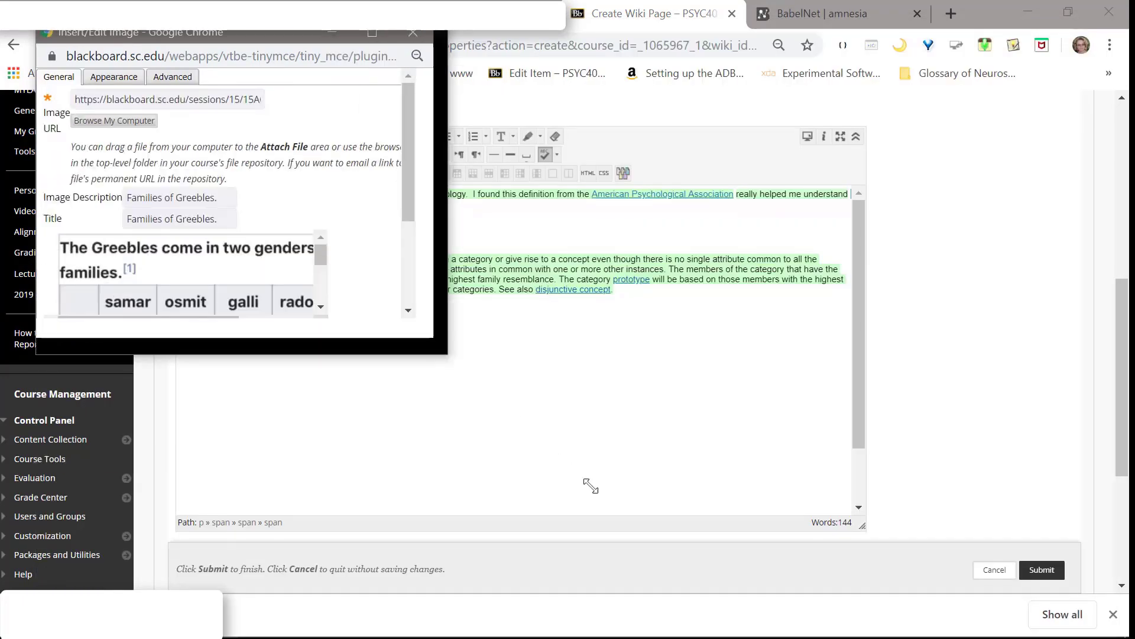
drag(591, 486, 657, 541)
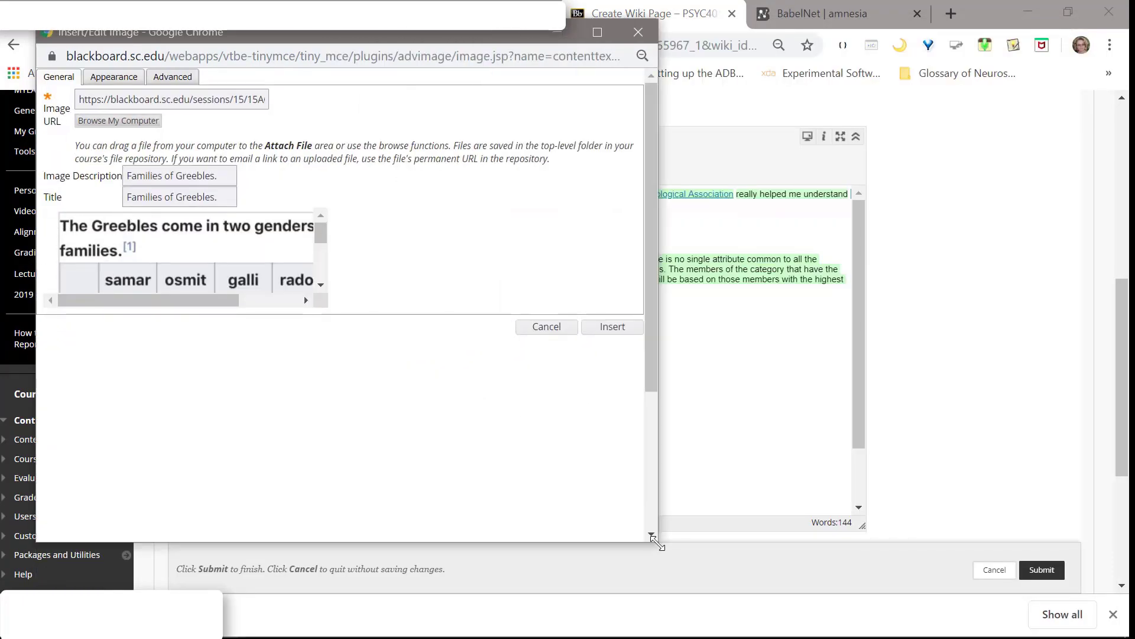
click(612, 332)
scroll(577, 385, down, 1)
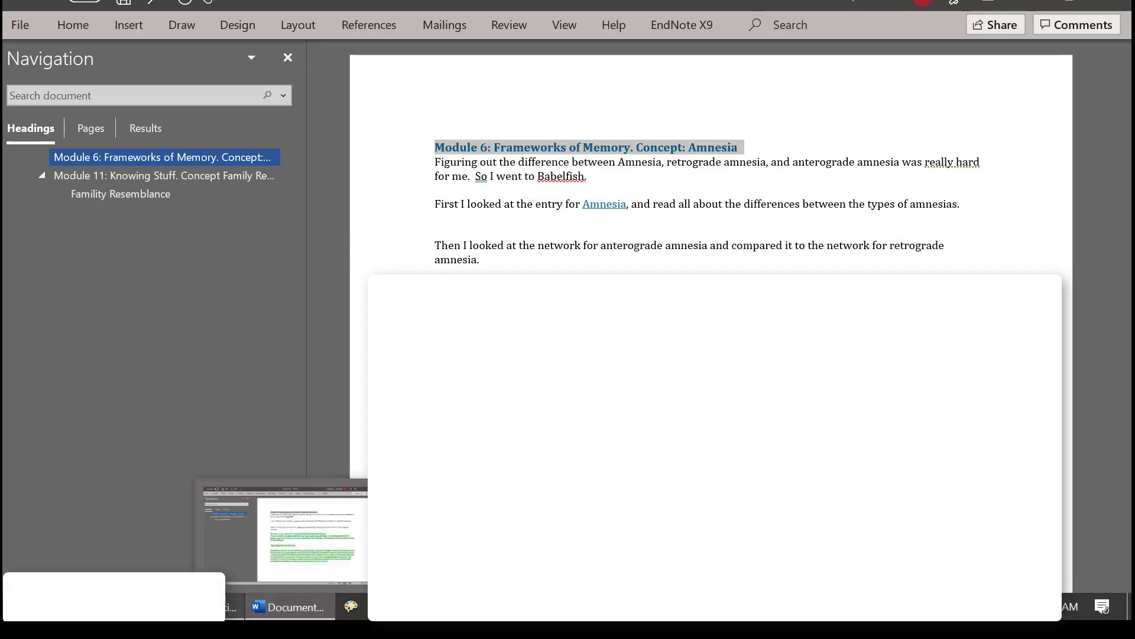
Copy the heading "Module 6: Frameworks of Memory. Concept: Amnesia" from Word and paste it as the name of a second wiki page.
click(308, 544)
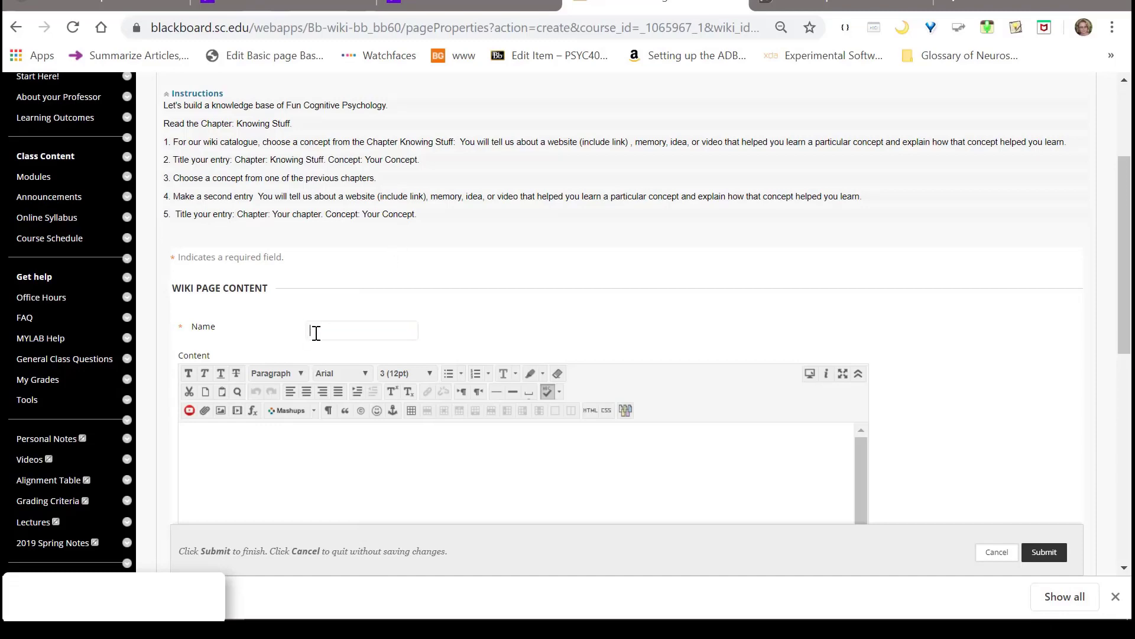
right_click(313, 331)
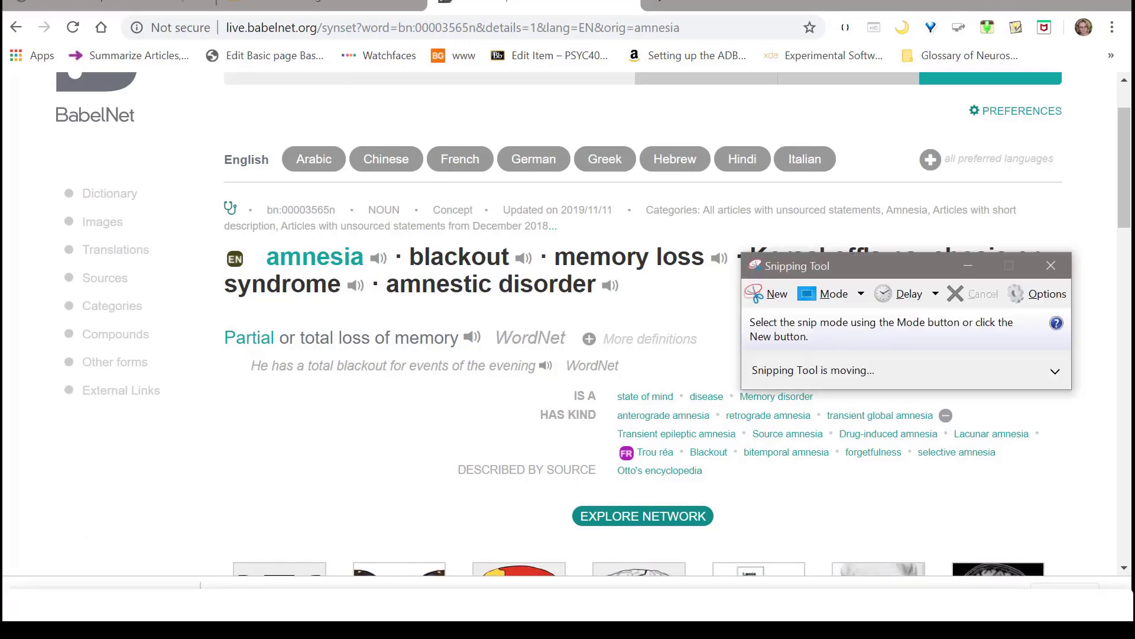
Capture the amnesia definition and its related categories on the BabelNet page with Snipping Tool and save the snip as an image.
click(769, 294)
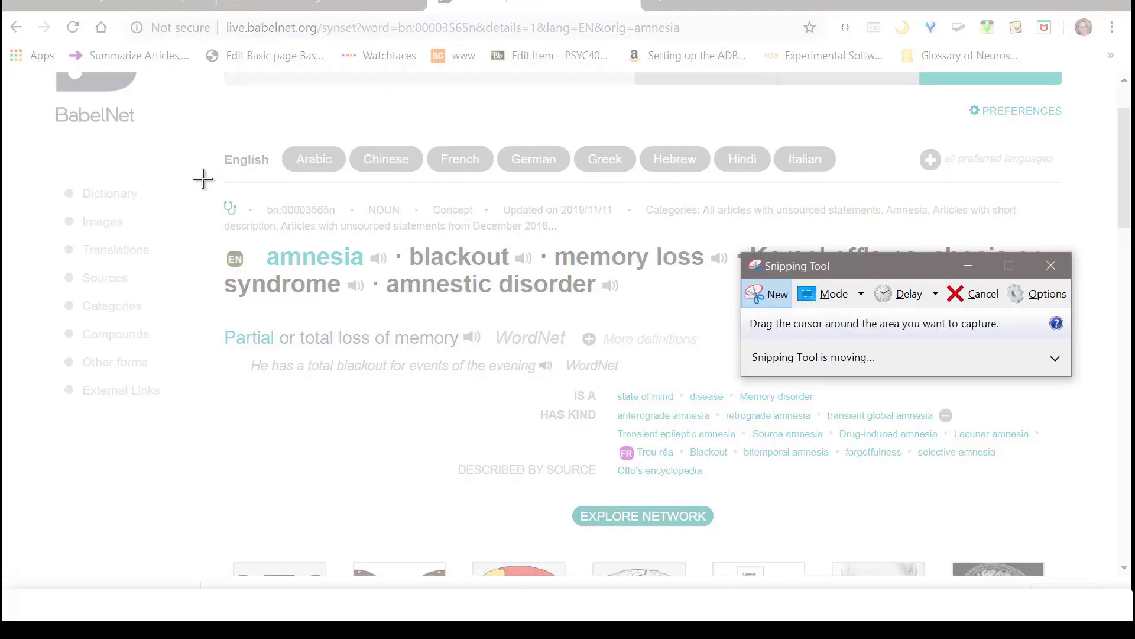
drag(201, 234, 1069, 489)
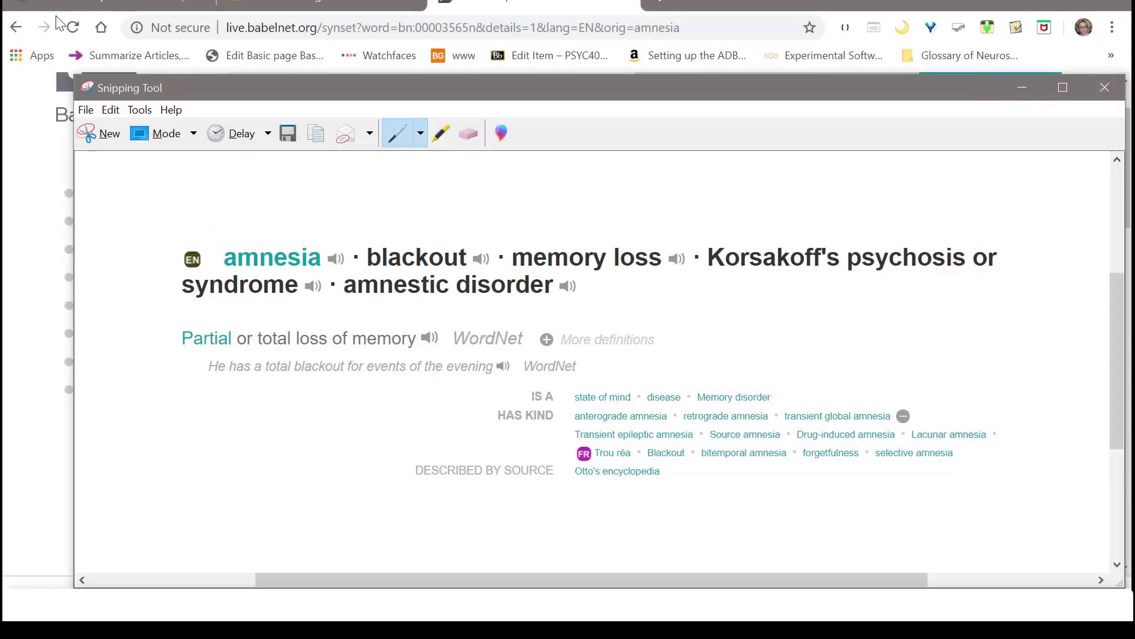
click(88, 110)
click(124, 152)
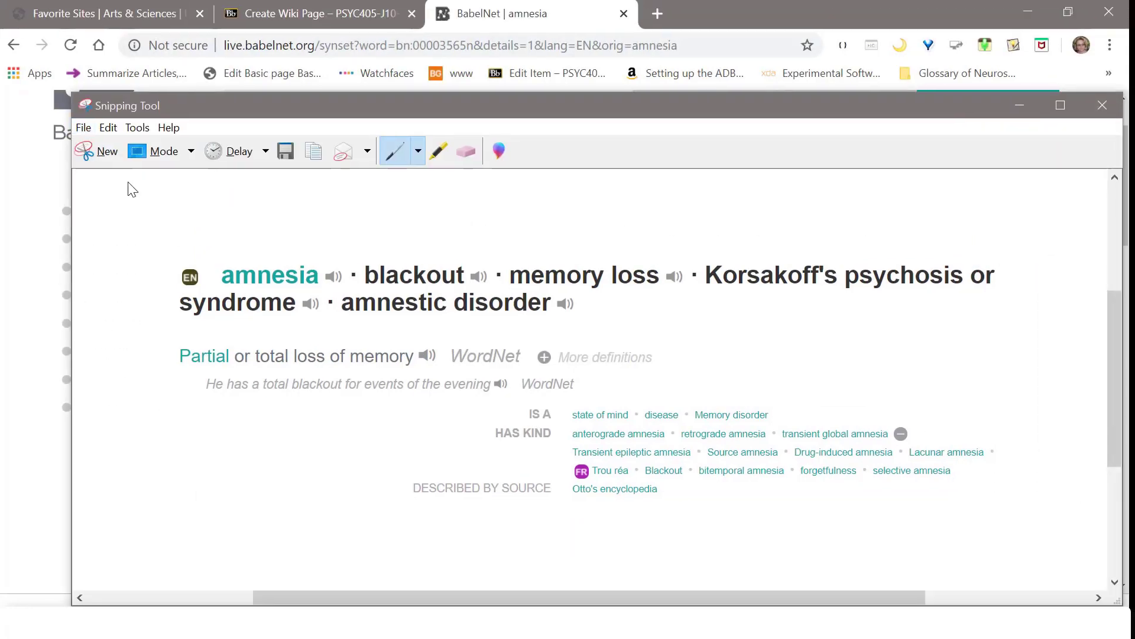
click(467, 534)
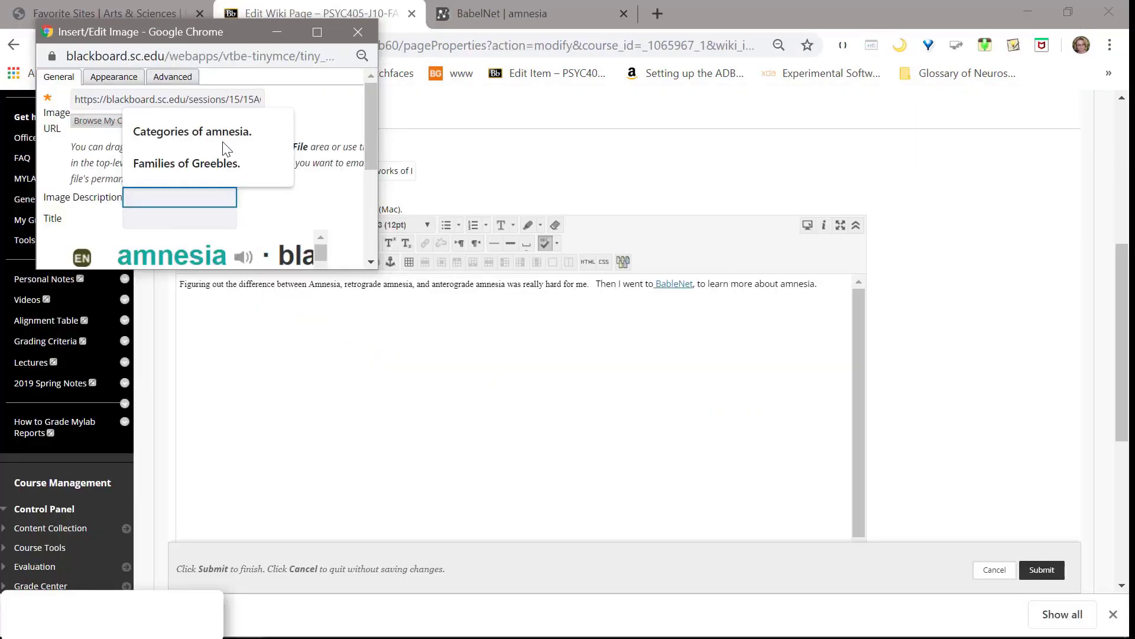
Give the amnesia snip "Categories of amnesia." as its image description and title and insert it into the wiki content.
click(228, 143)
click(193, 217)
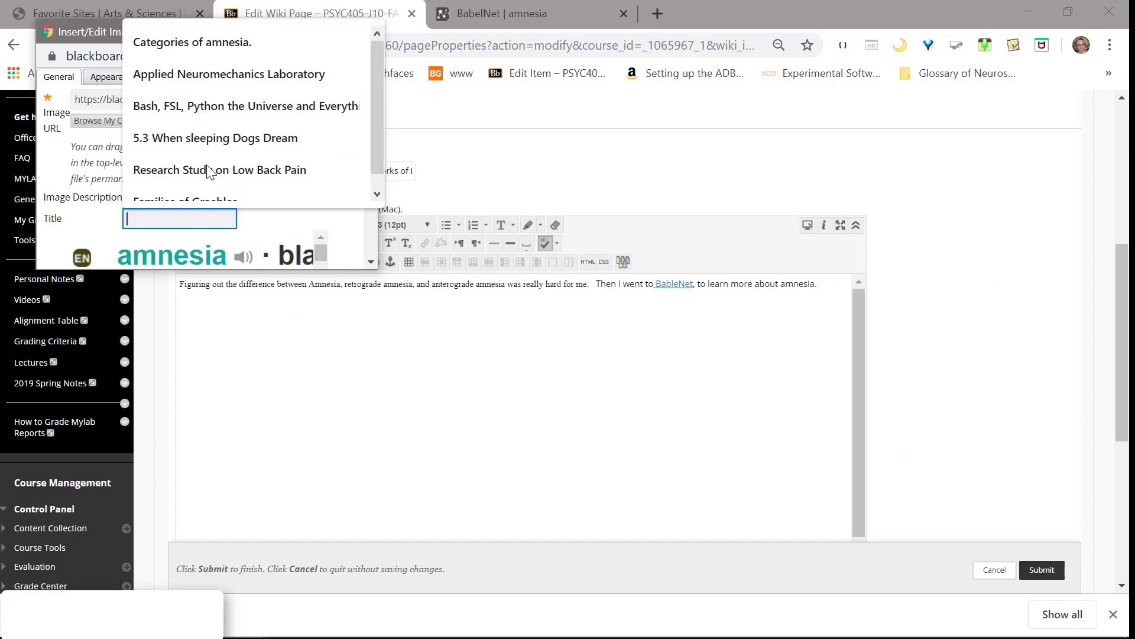
click(227, 39)
drag(375, 270, 637, 609)
click(591, 327)
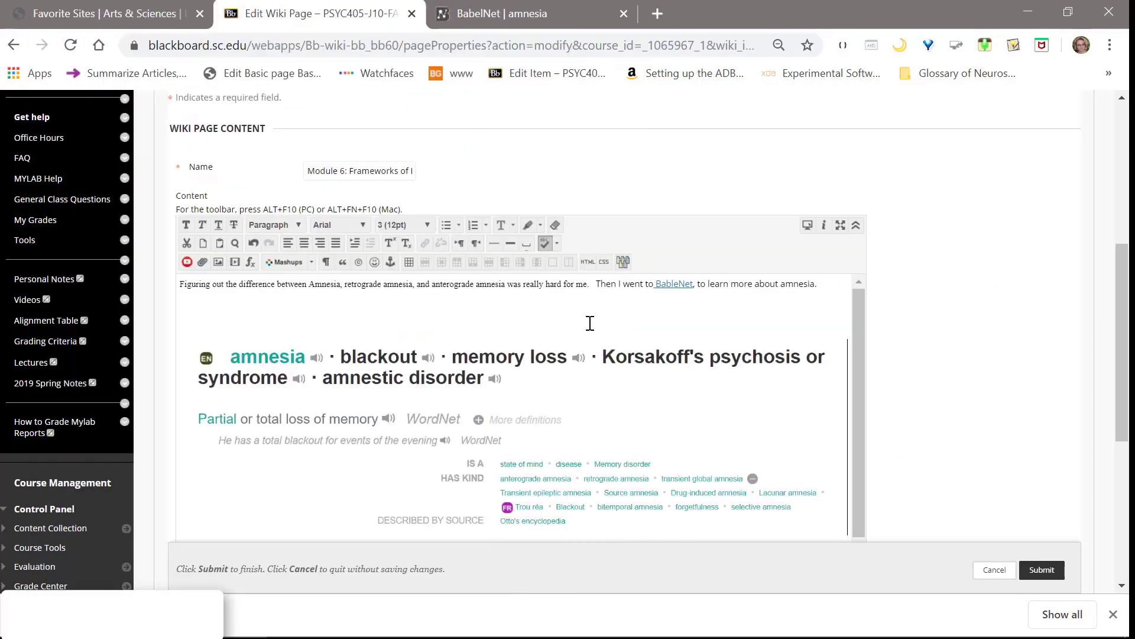
Expand the content editor to full screen and paste the sentence comparing the anterograde and retrograde amnesia networks below the image.
scroll(622, 376, down, 1)
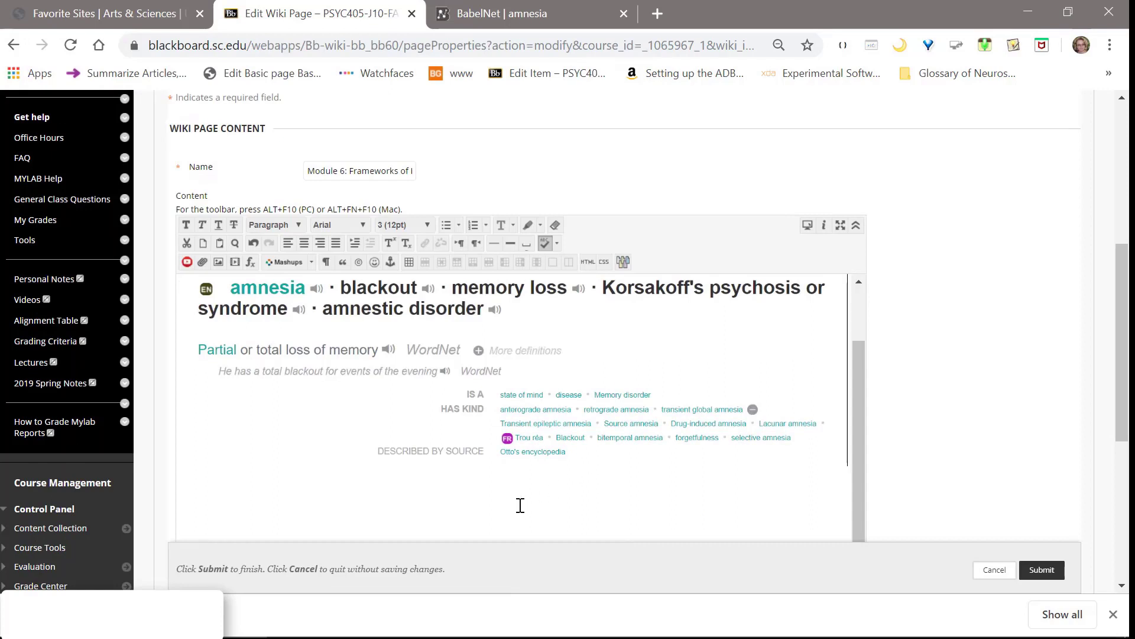
click(1039, 577)
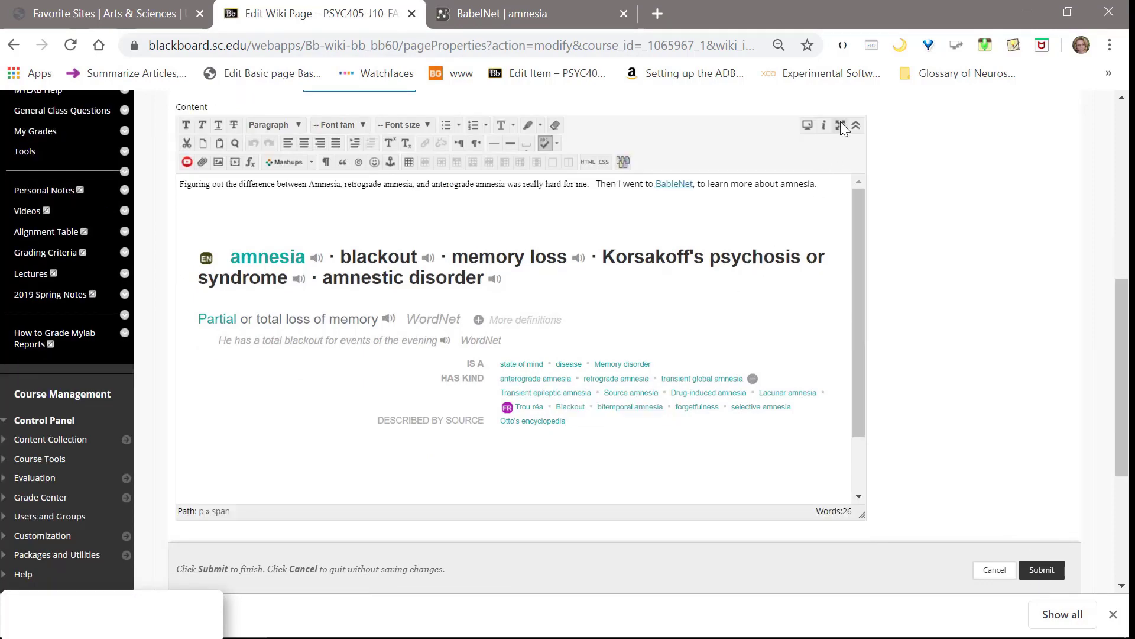
click(839, 126)
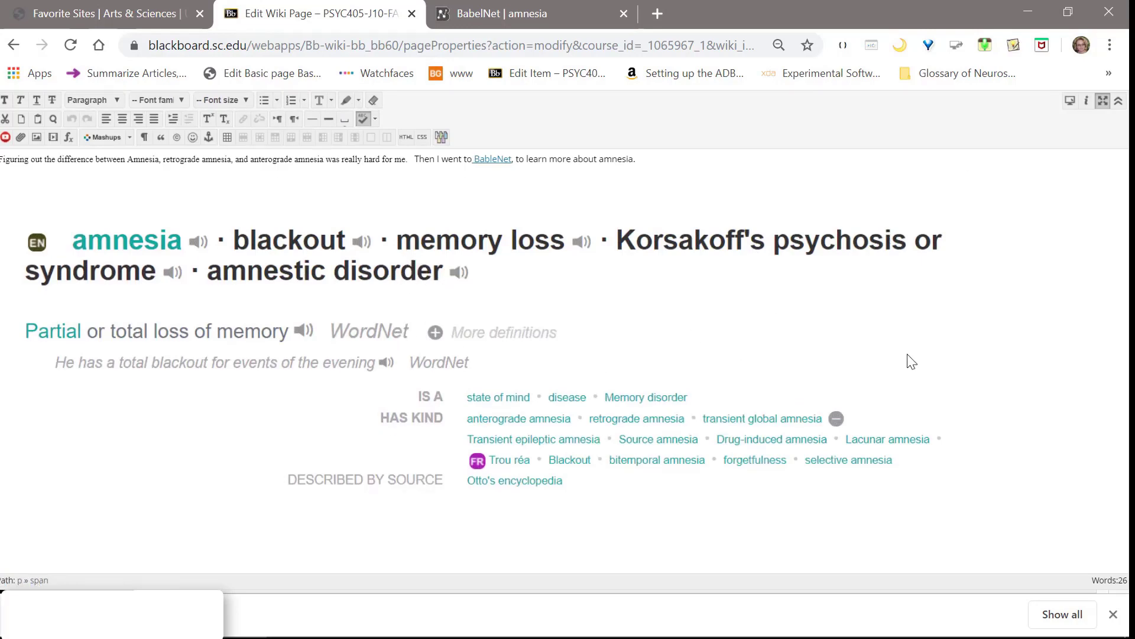
click(1114, 327)
key(ctrl+v)
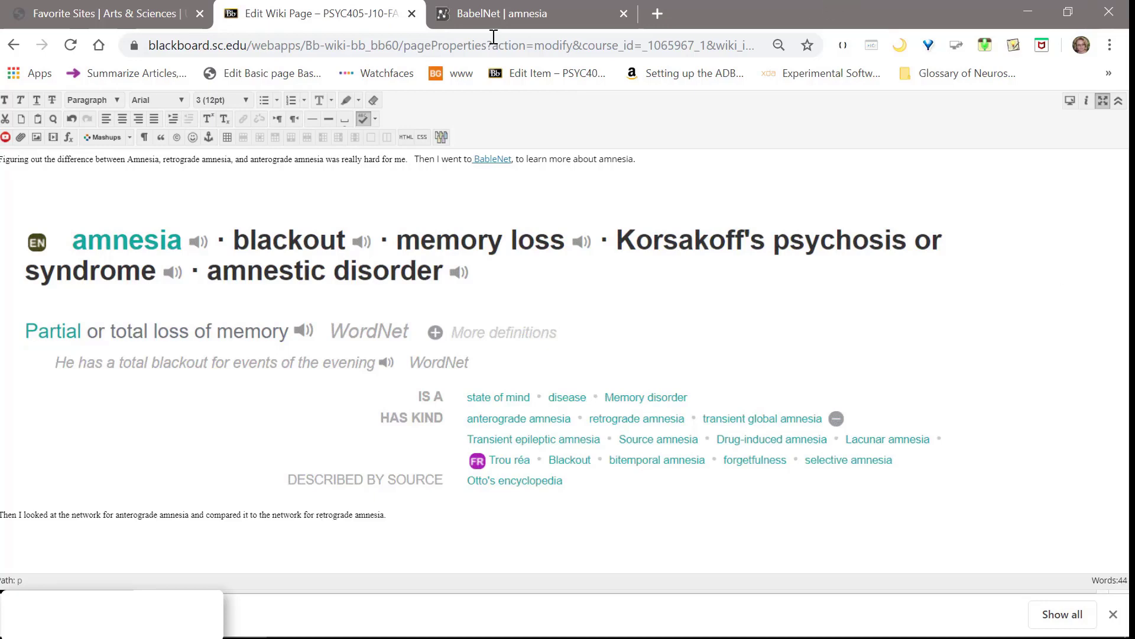
Capture the anterograde amnesia network graph on BabelNet as a new rectangular snip with Snipping Tool.
click(511, 16)
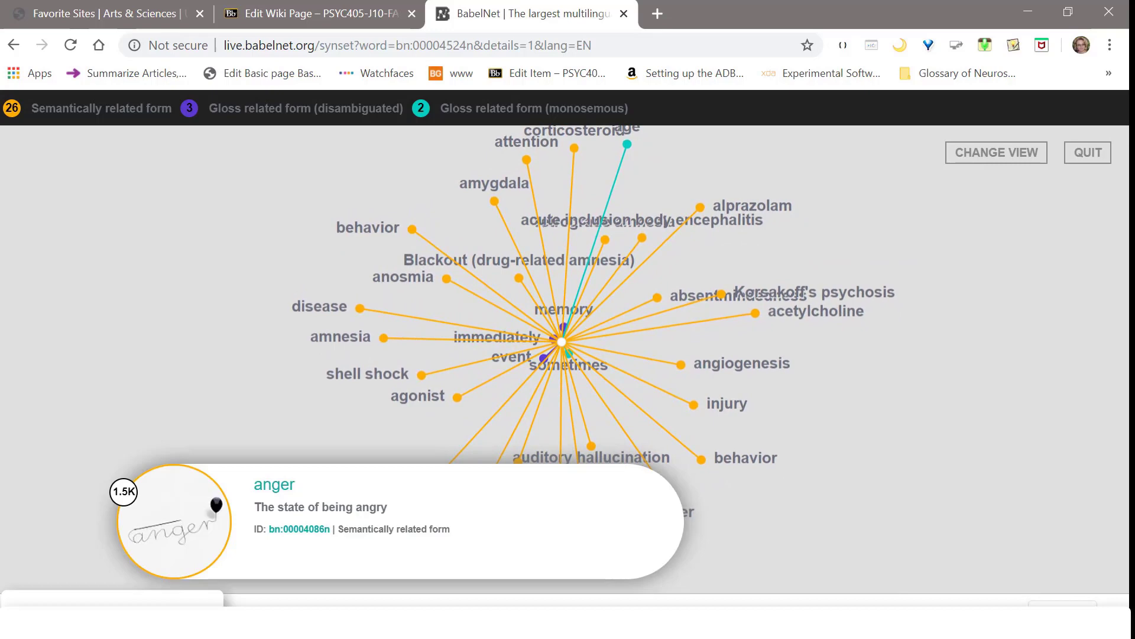
mouse_move(126, 621)
click(168, 570)
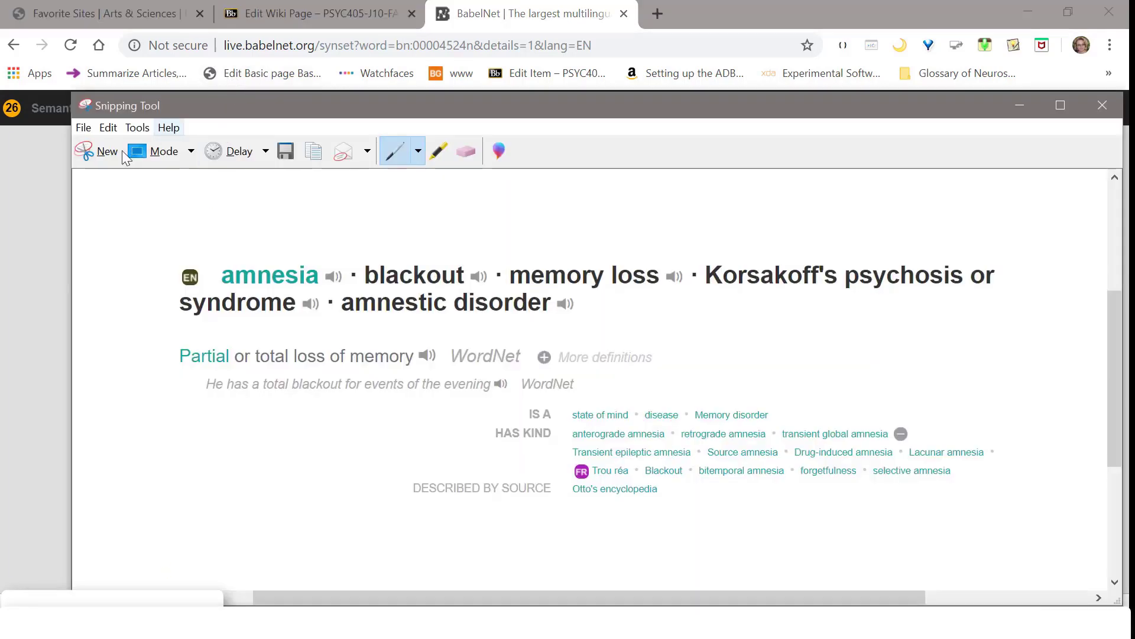
click(102, 152)
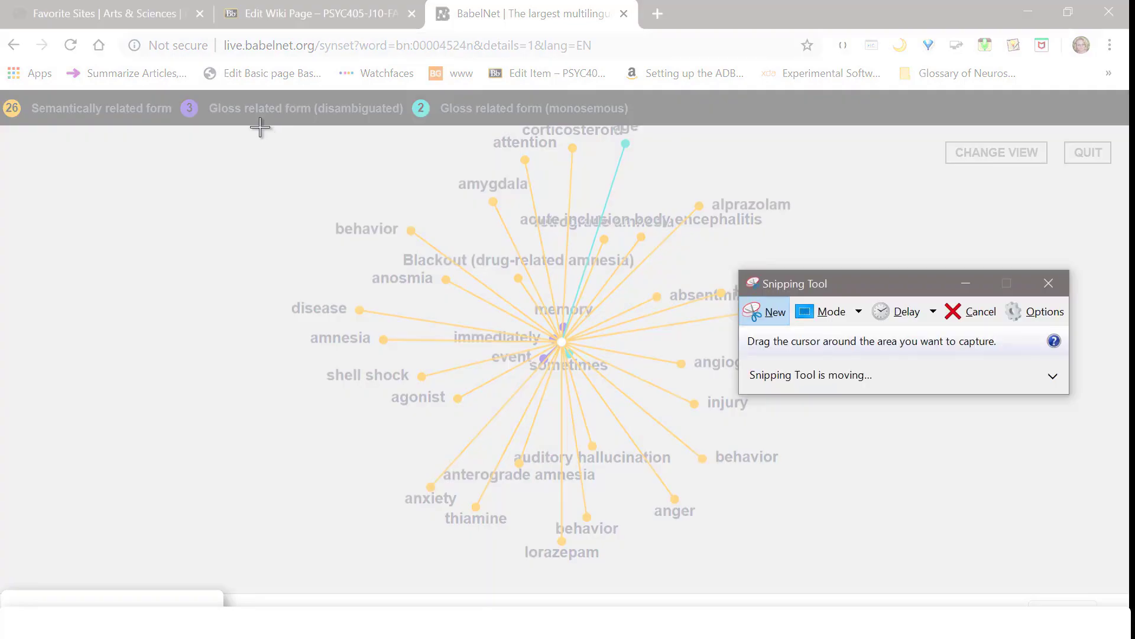
drag(261, 122, 919, 588)
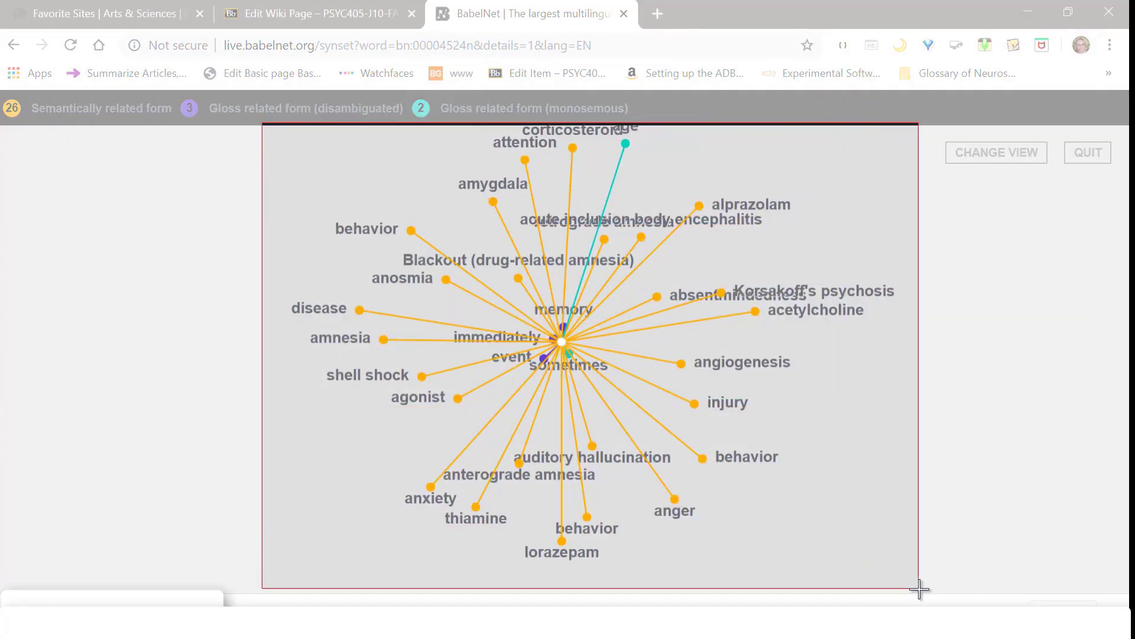
Save the network snip as anterogradeamnesia.GIF in the Knowing Stuff folder.
click(193, 36)
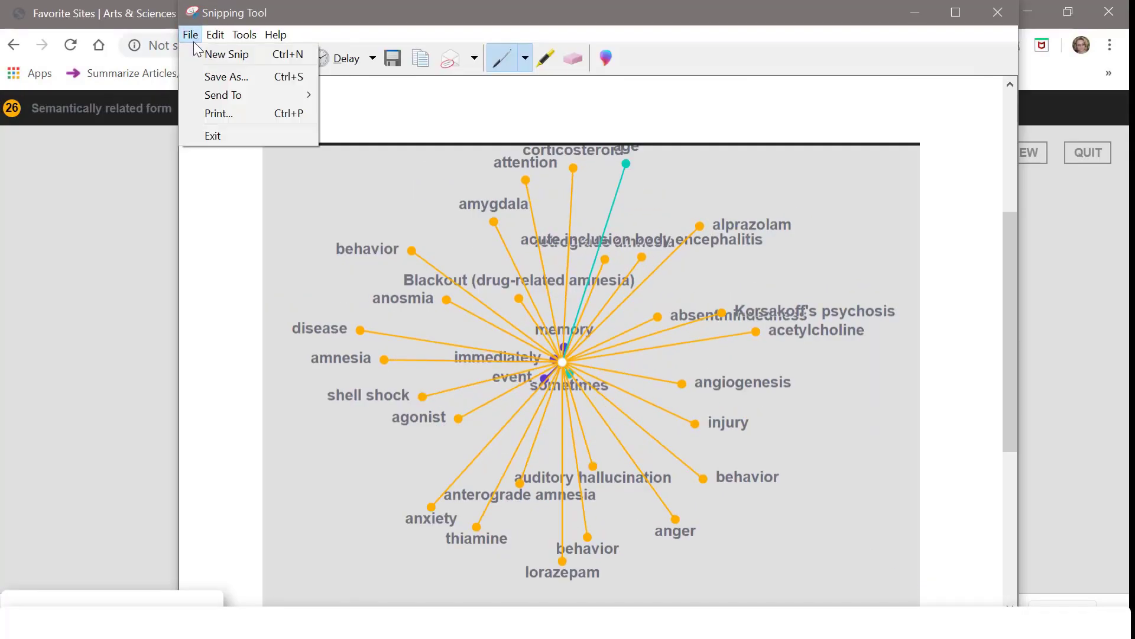
click(217, 81)
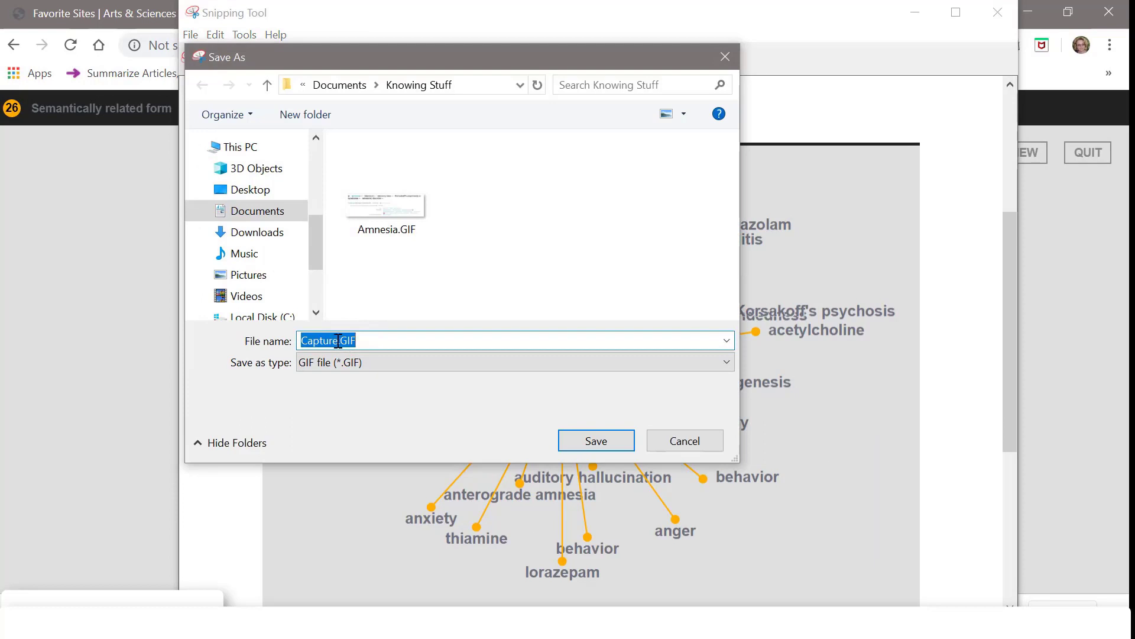
drag(338, 341, 294, 337)
text(anteri)
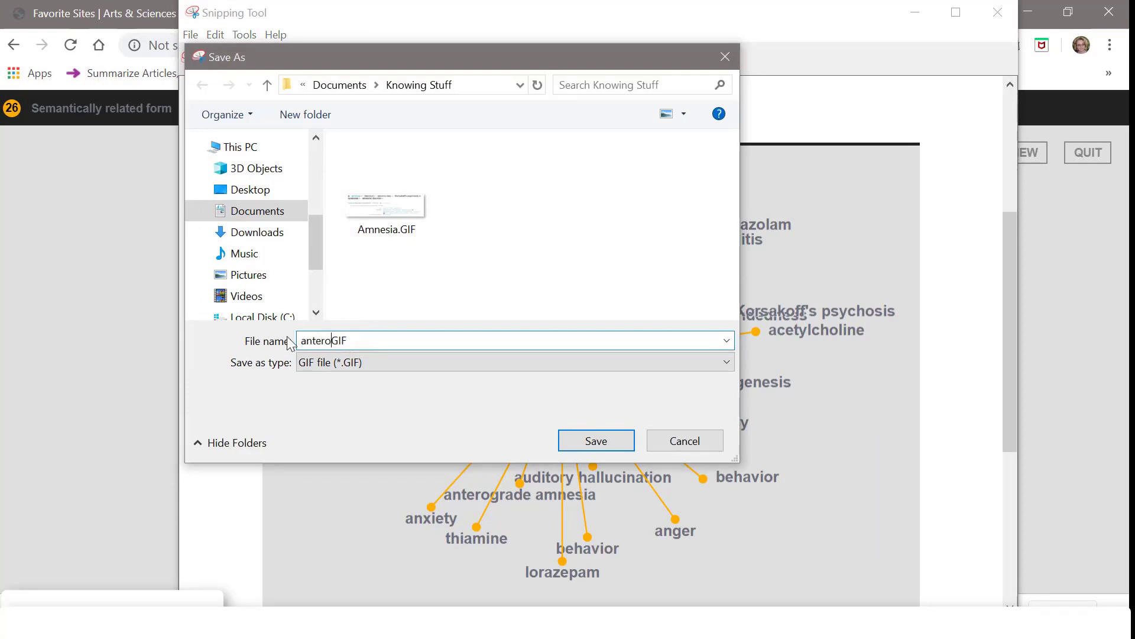
text(amnesia.)
click(592, 438)
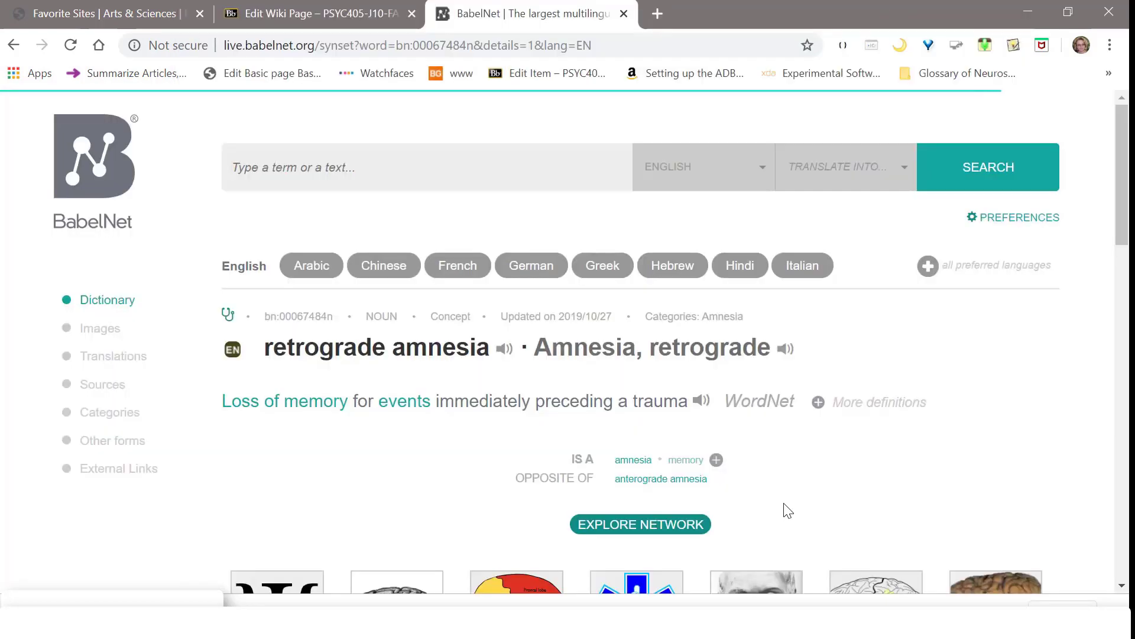
Explore the retrograde amnesia network on BabelNet and capture its graph as a new snip with Snipping Tool.
scroll(786, 507, down, 1)
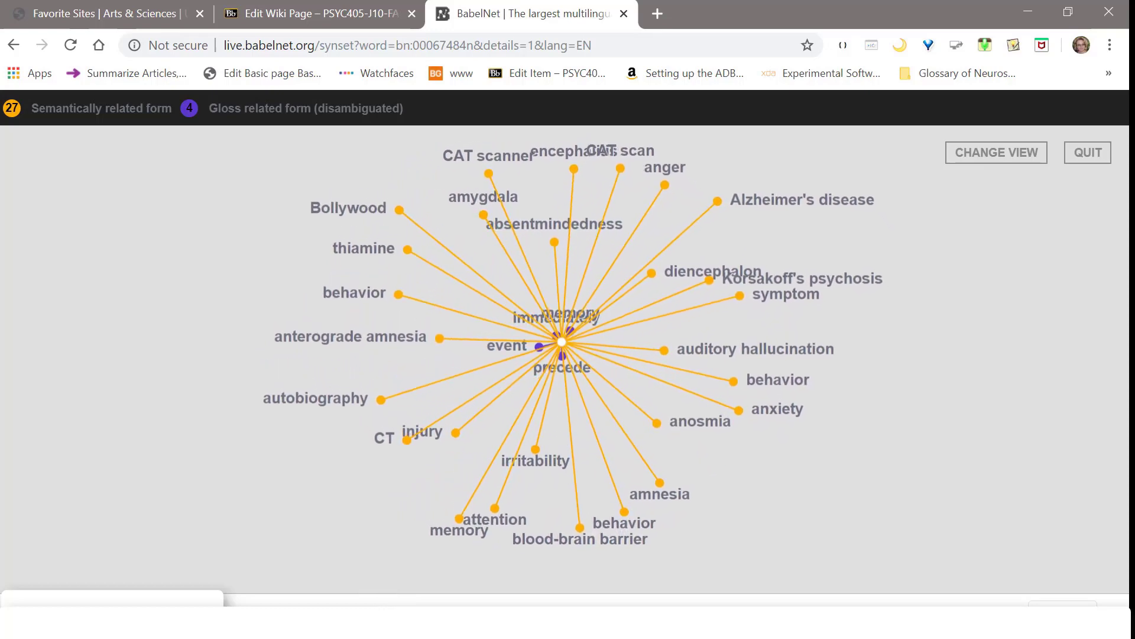
click(130, 585)
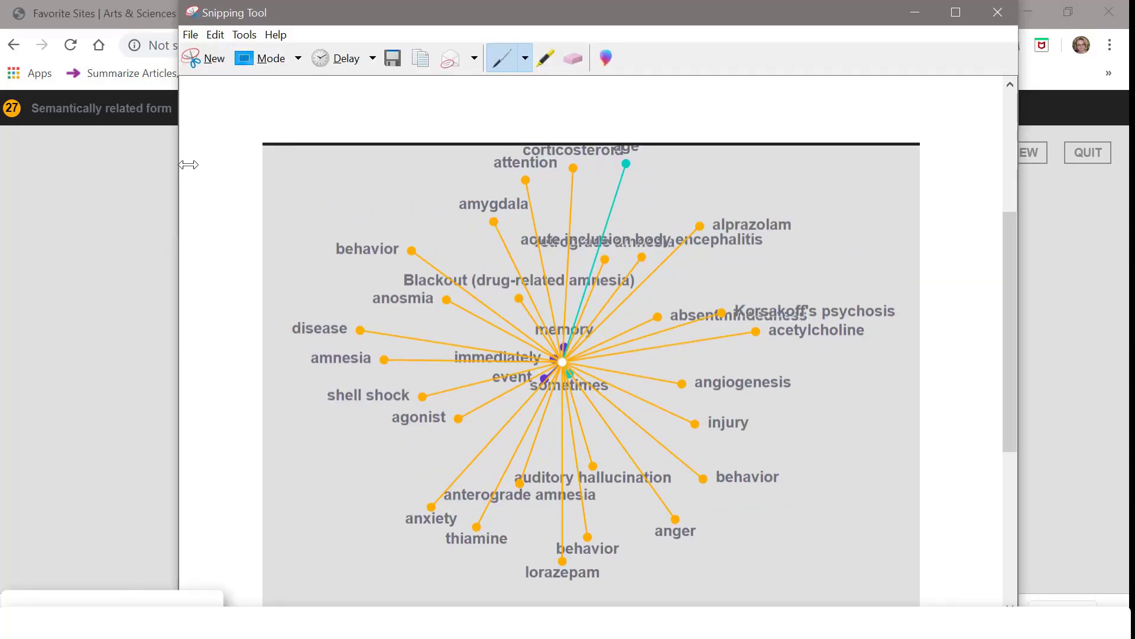
click(200, 58)
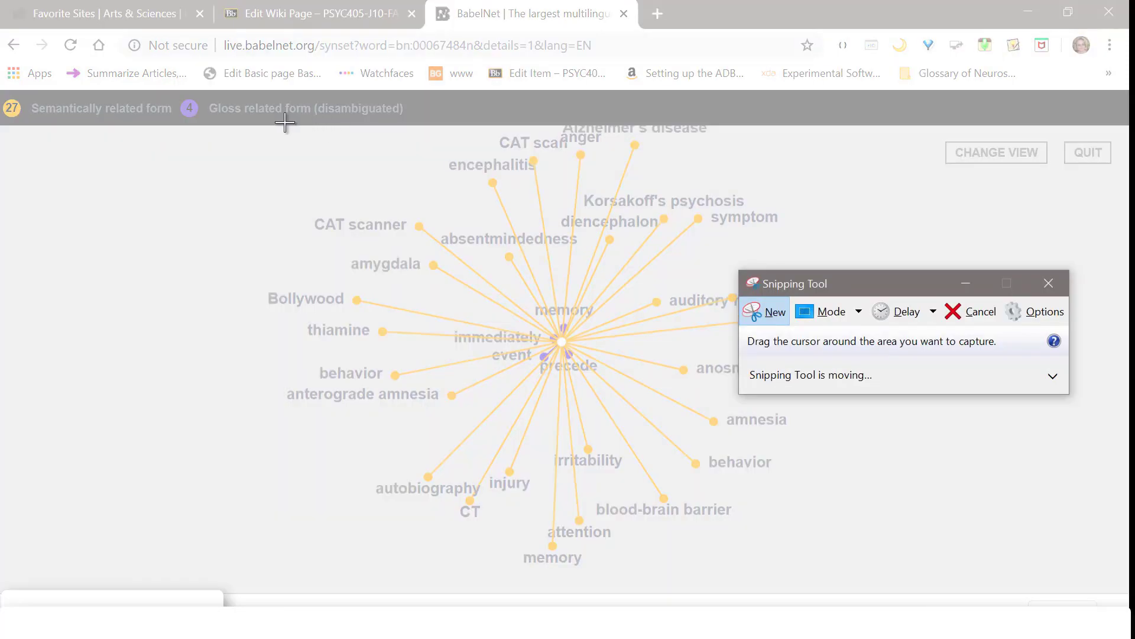
drag(284, 123, 880, 583)
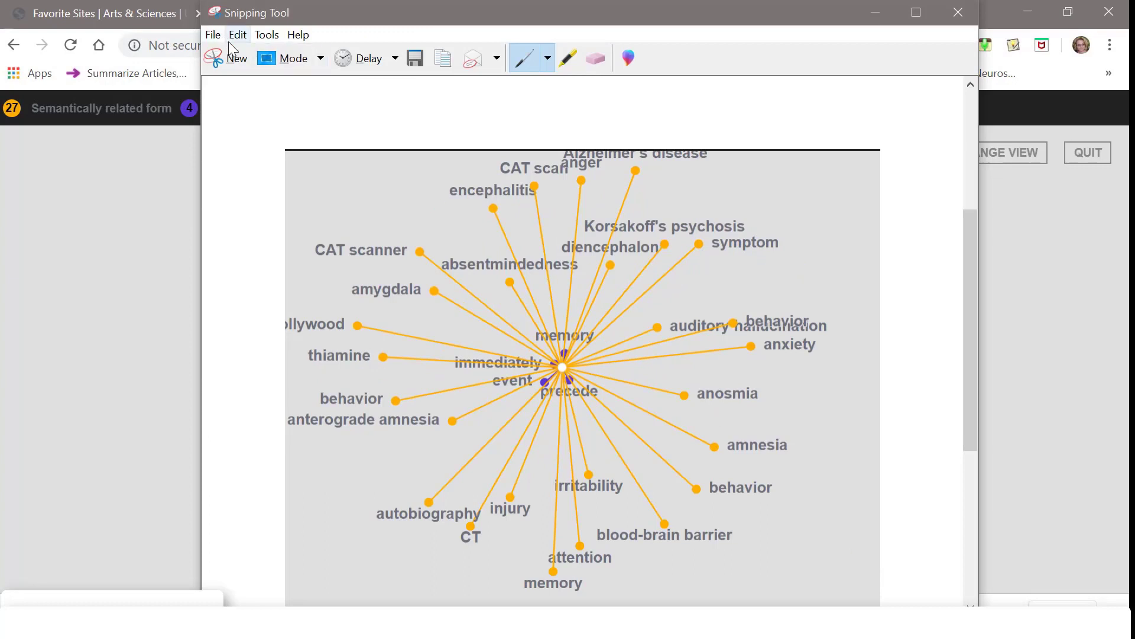
Save the retrograde amnesia snip as retrogradeamnesia.GIF in the Knowing Stuff folder.
click(213, 34)
click(218, 79)
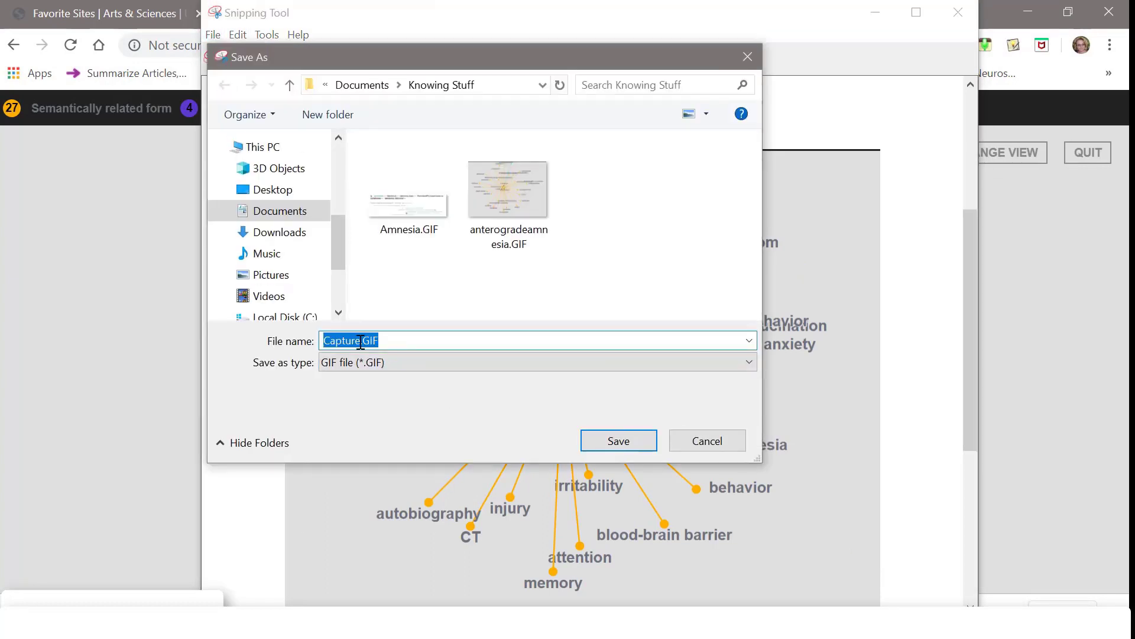
drag(361, 341, 262, 346)
text(re)
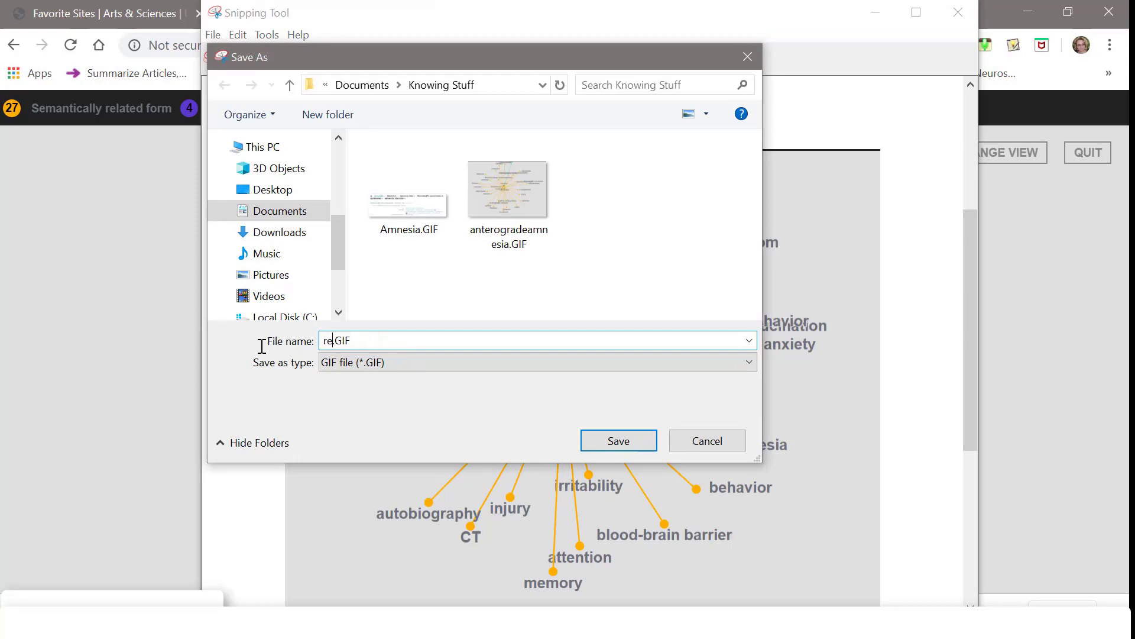
text(trogradeamnesia)
click(637, 438)
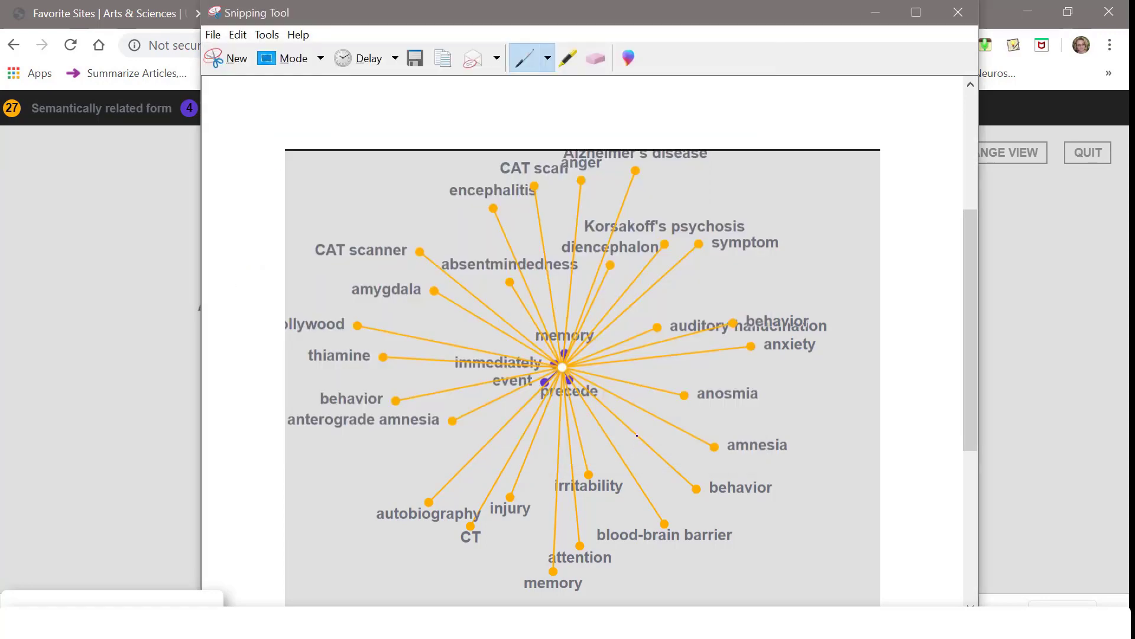
Return to the wiki page editor and write "Retrograde Amnesia, refers to events before a trauma" below the pasted text.
key(alt+Tab)
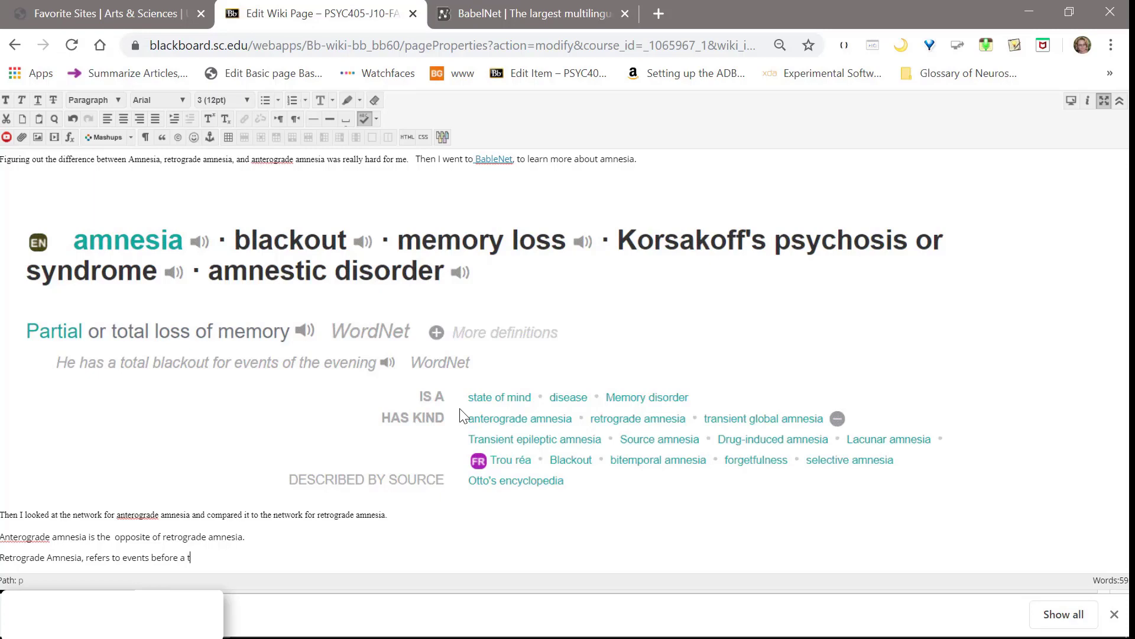
text(uman)
key(BackSpace)
Continue the line with a row of dashes and "Anterograde Amnesia, refers to the inability to remember events after a trauma.", then start a new line.
text(---------------------------------- Anterograde Ma)
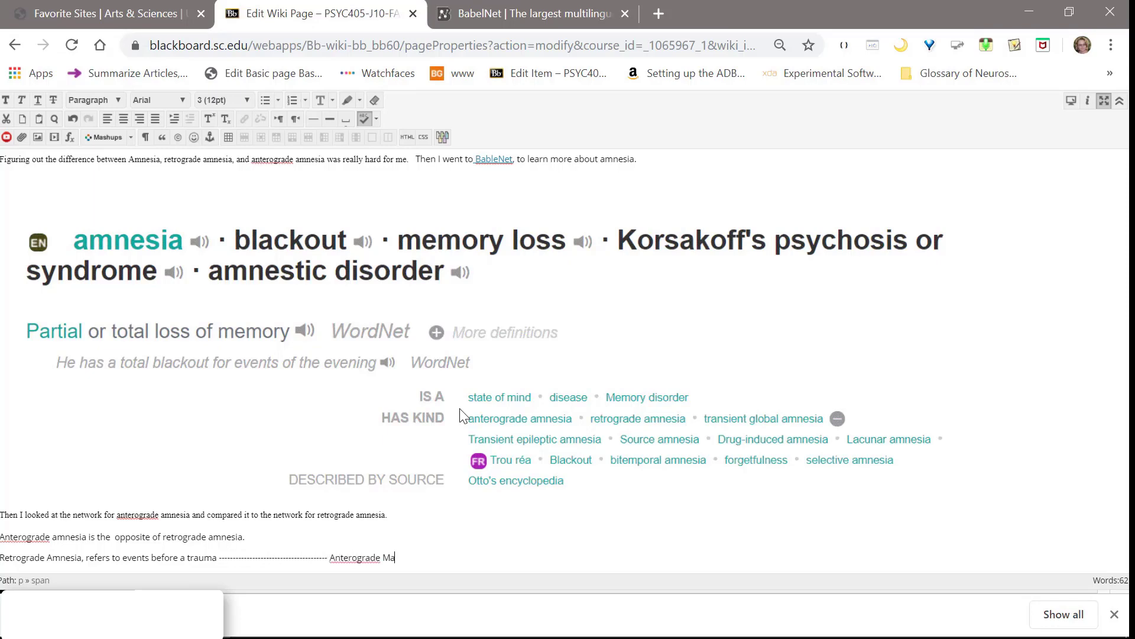
key(BackSpace)
text(Amnesia )
text( refers)
text( to the inability to r)
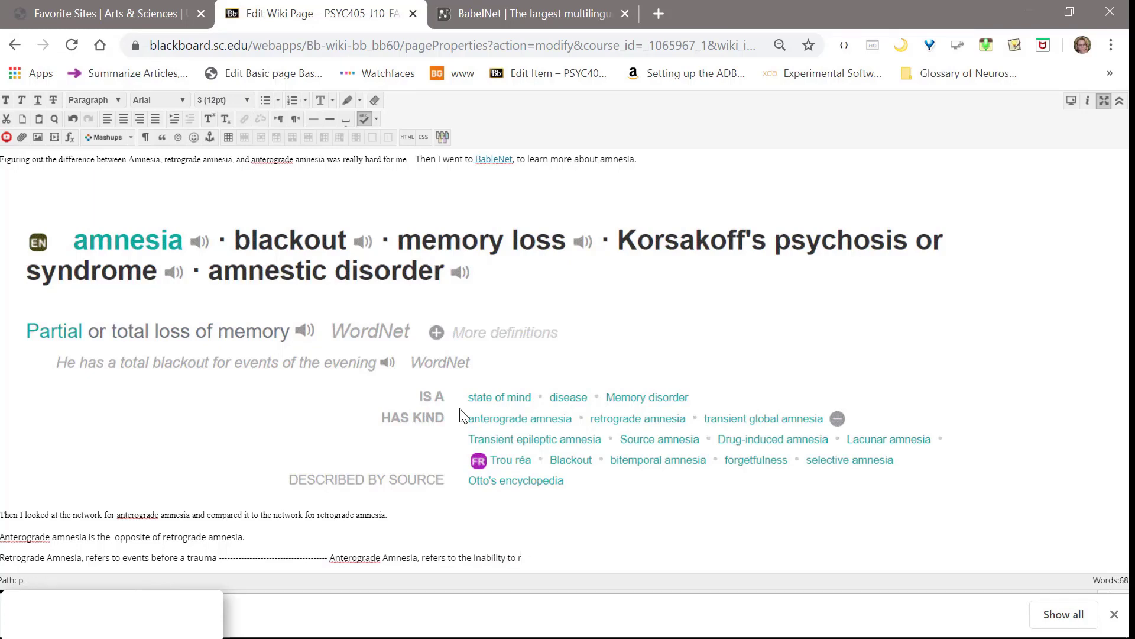
text(emember events after a trauma)
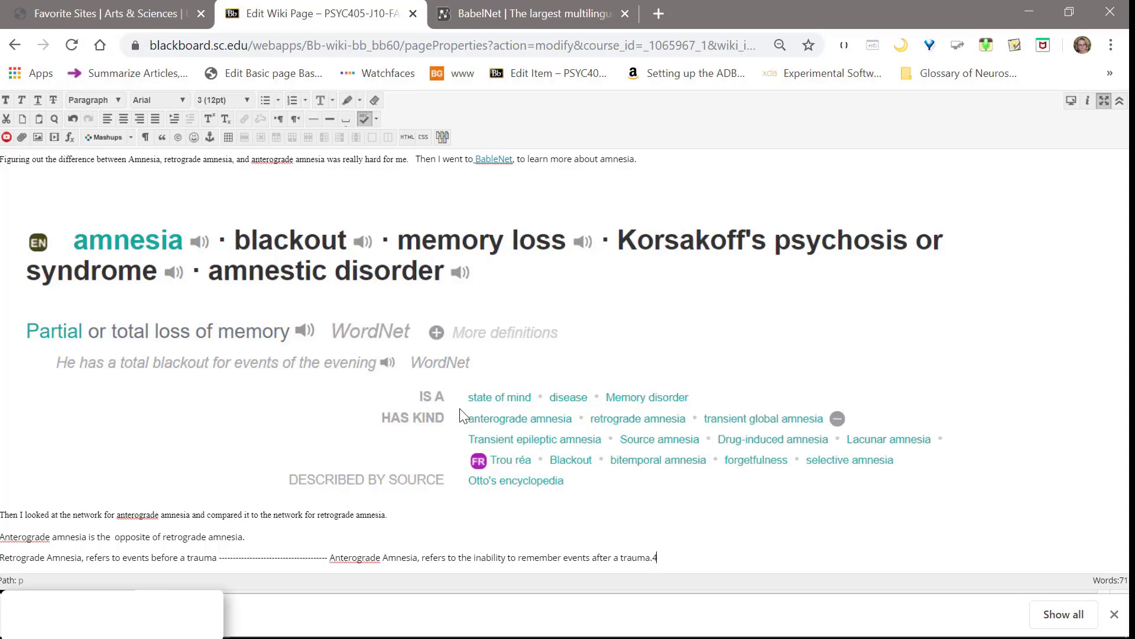
text(.)
key(Return)
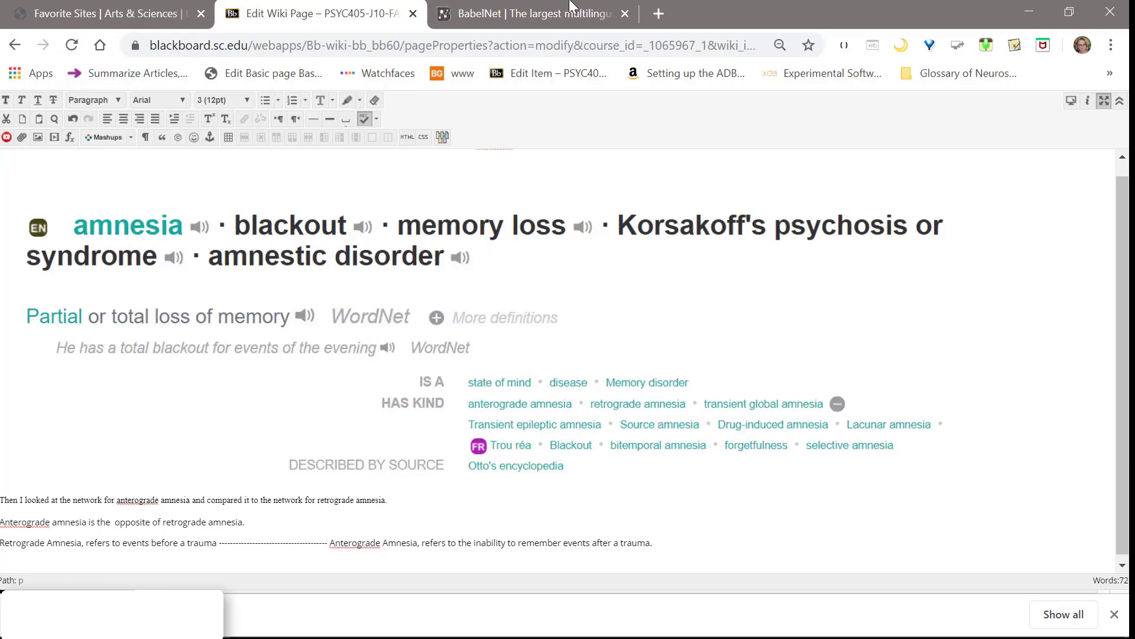
Start inserting an image on the new line and choose anterogradeamnesia.GIF from the Knowing Stuff folder.
click(38, 136)
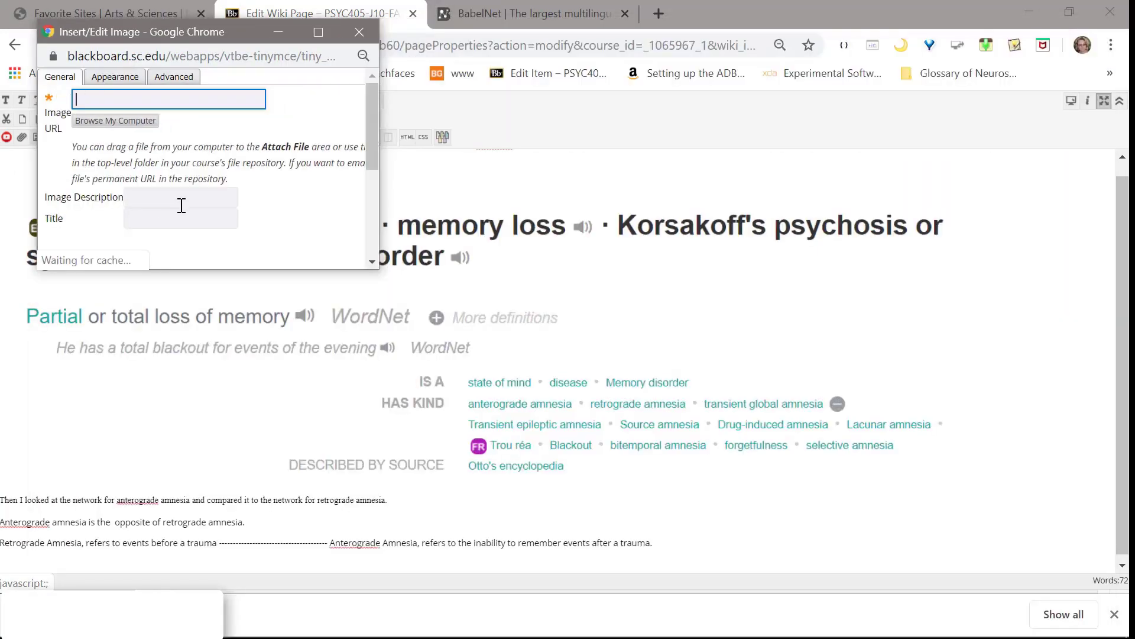
click(144, 121)
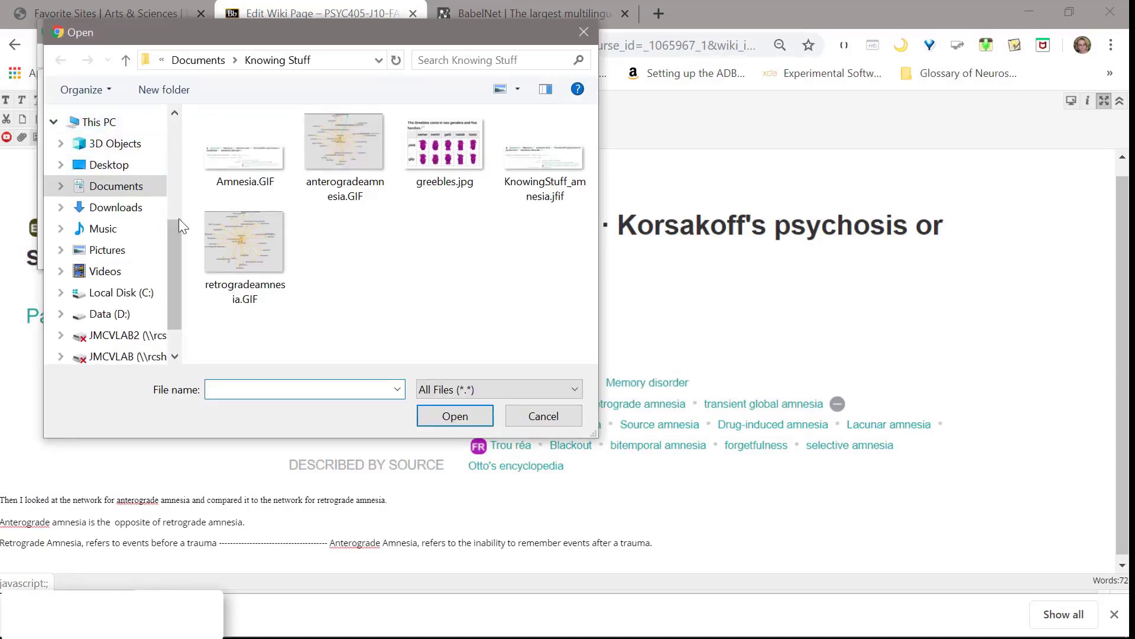
click(339, 137)
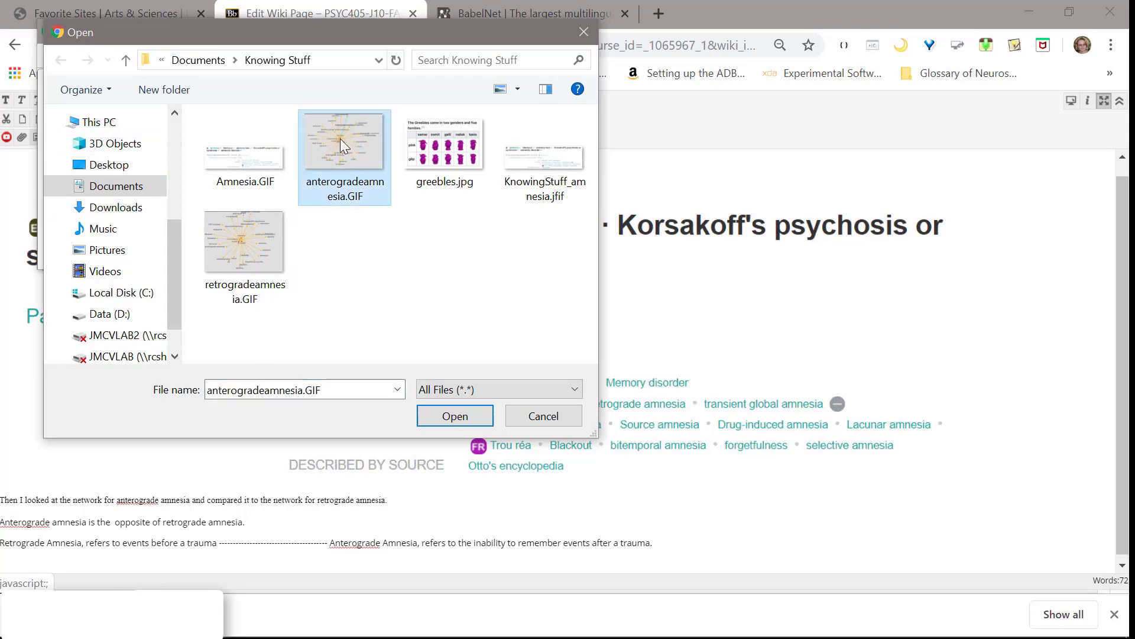
click(473, 415)
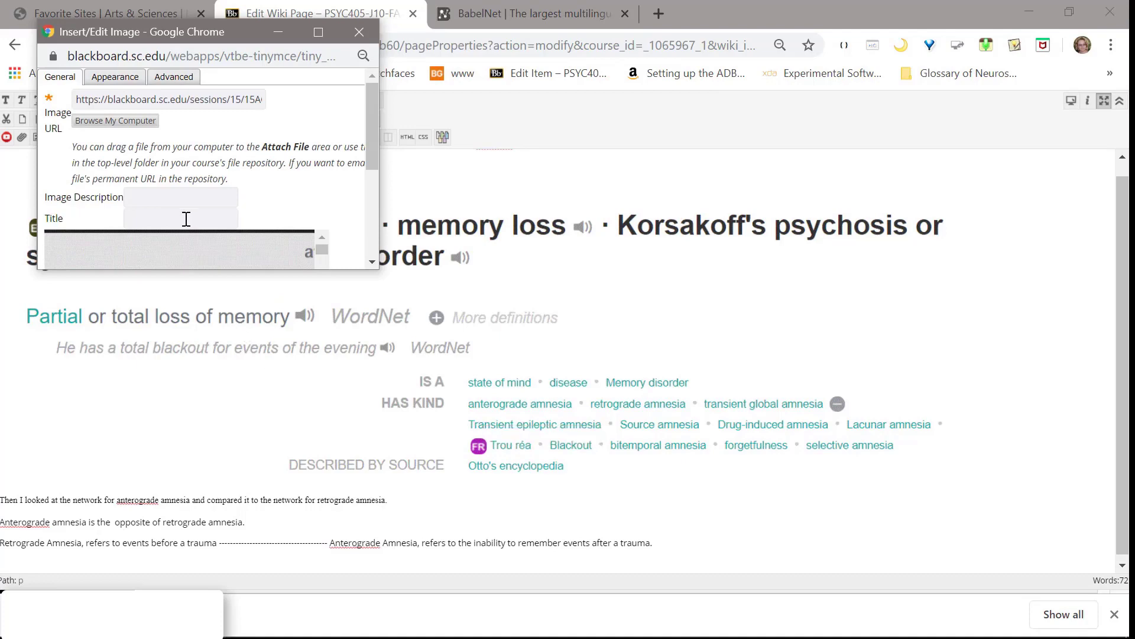
Enter "Anterograde Amnesia" as the image description and copy it into the image title.
click(178, 206)
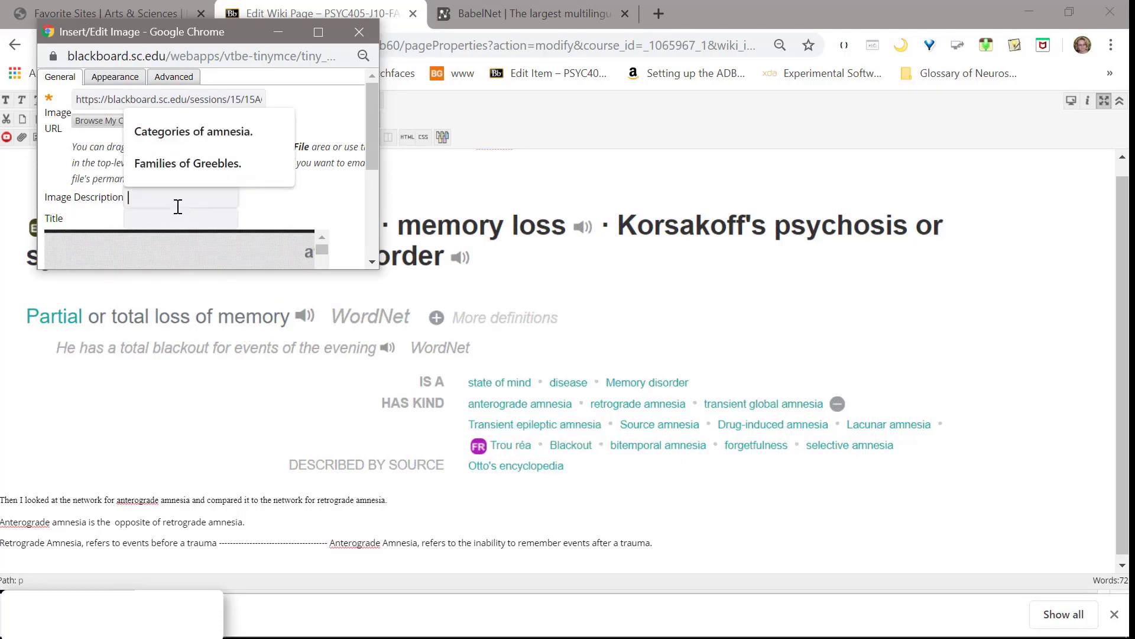
text(An)
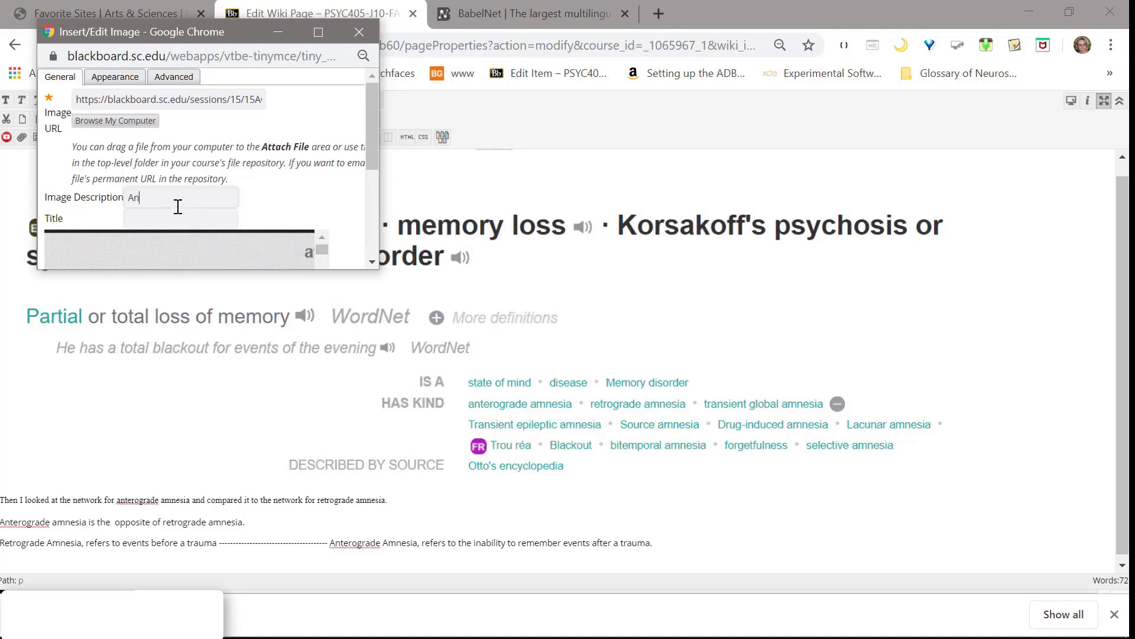
text(terorgra)
key(BackSpace)
key(BackSpace)
text(rade Amnesia)
click(162, 197)
key(BackSpace)
drag(223, 197, 102, 207)
key(ctrl+c)
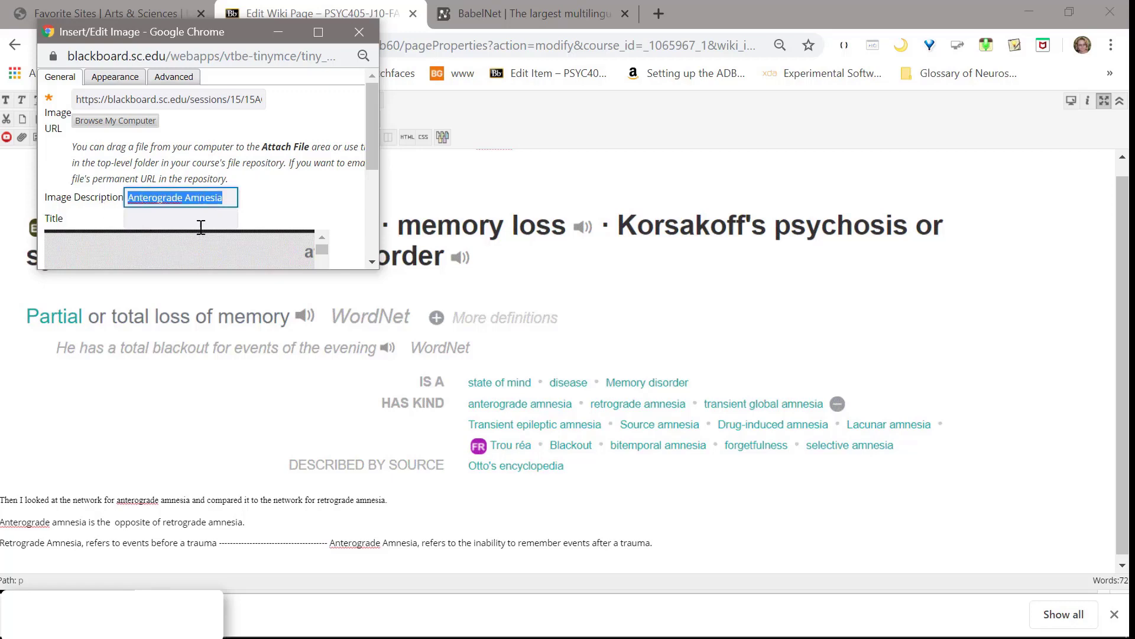
click(189, 219)
key(ctrl+v)
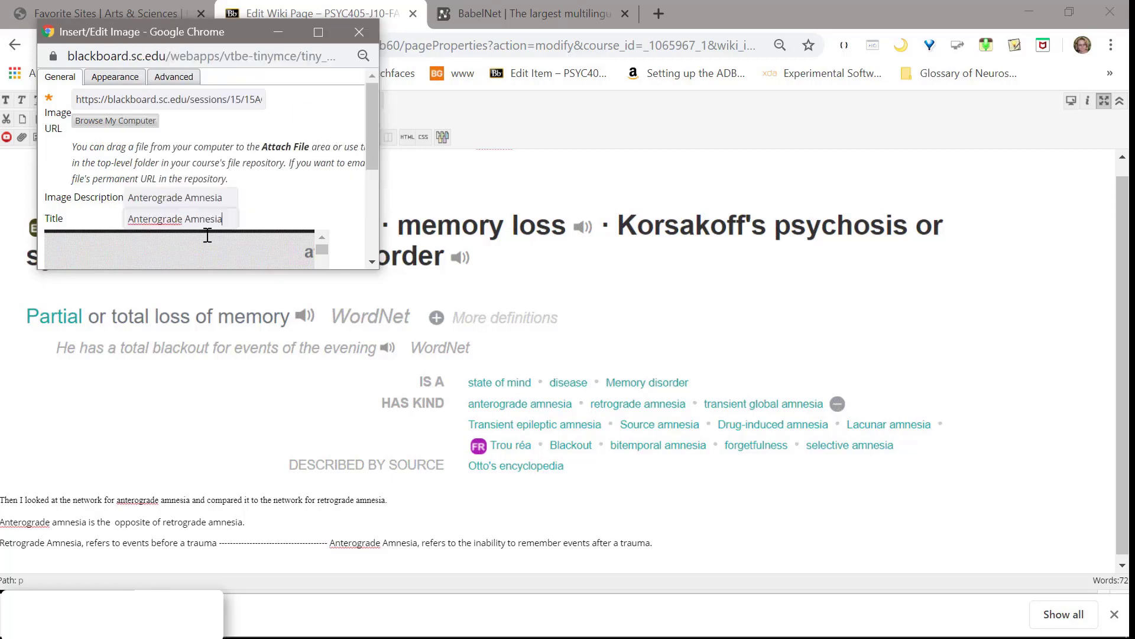
scroll(317, 189, down, 5)
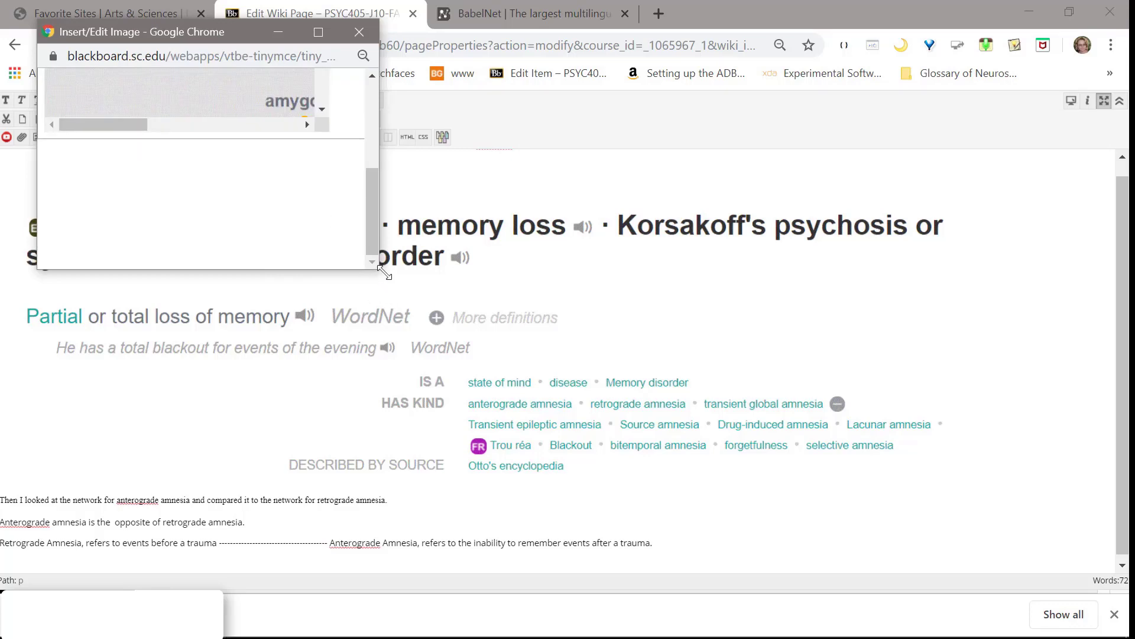
Enlarge the image dialog and insert the anterograde amnesia network image into the wiki page.
drag(378, 270, 651, 451)
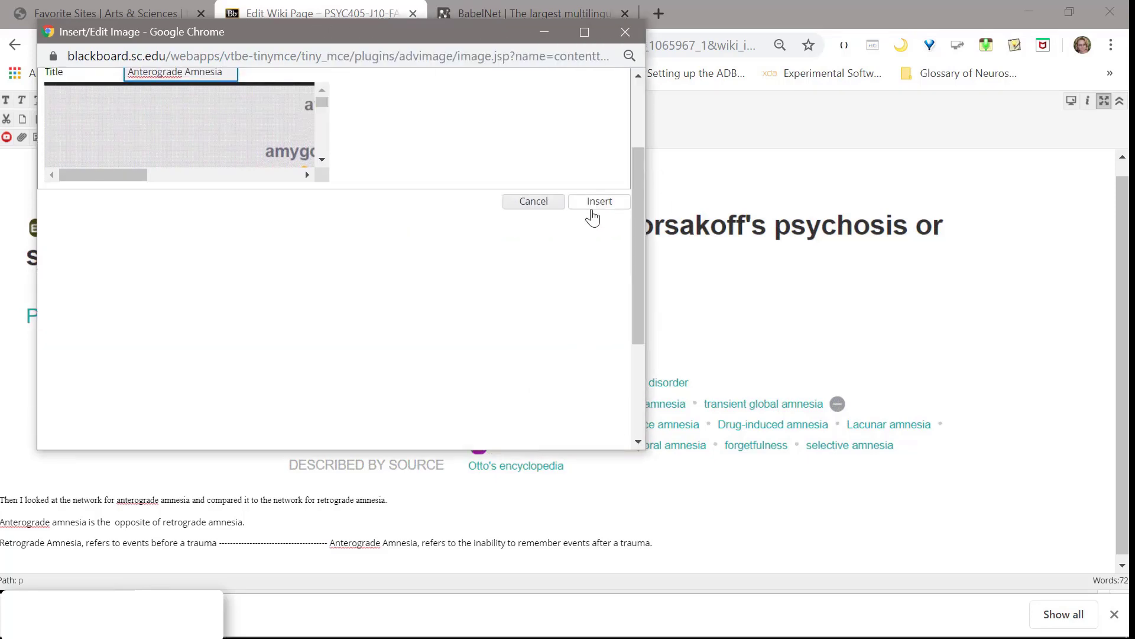
click(596, 201)
scroll(662, 432, down, 10)
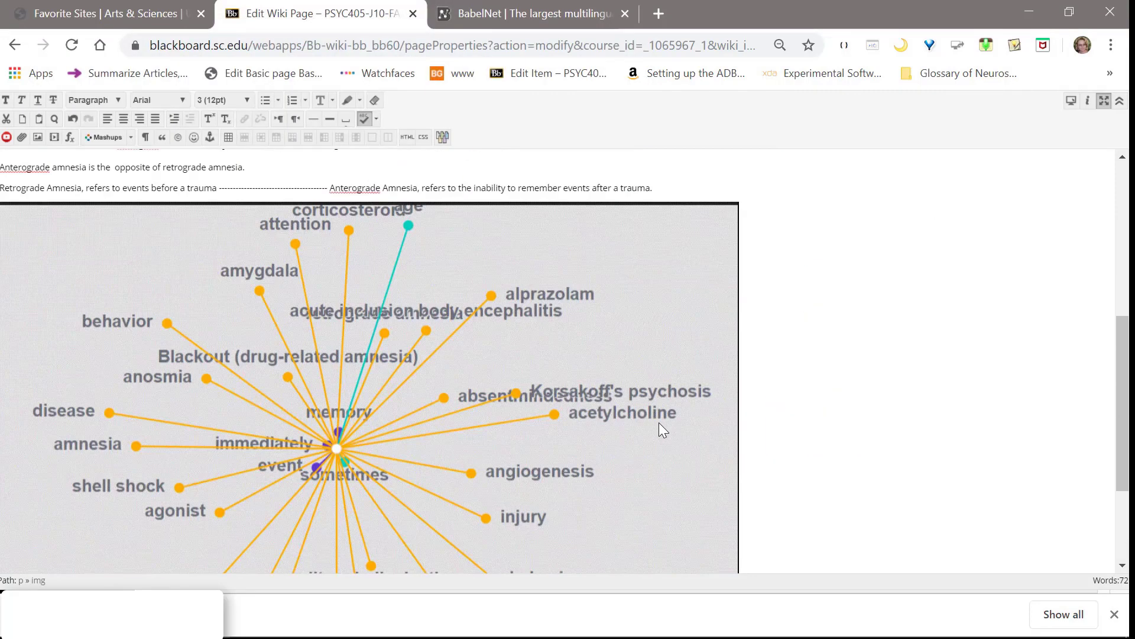
Add two new lines after the line ending in "events after a trauma." and write "ANTEROGRADE AMNESIA NETWORK" directly above the network image.
scroll(659, 420, up, 6)
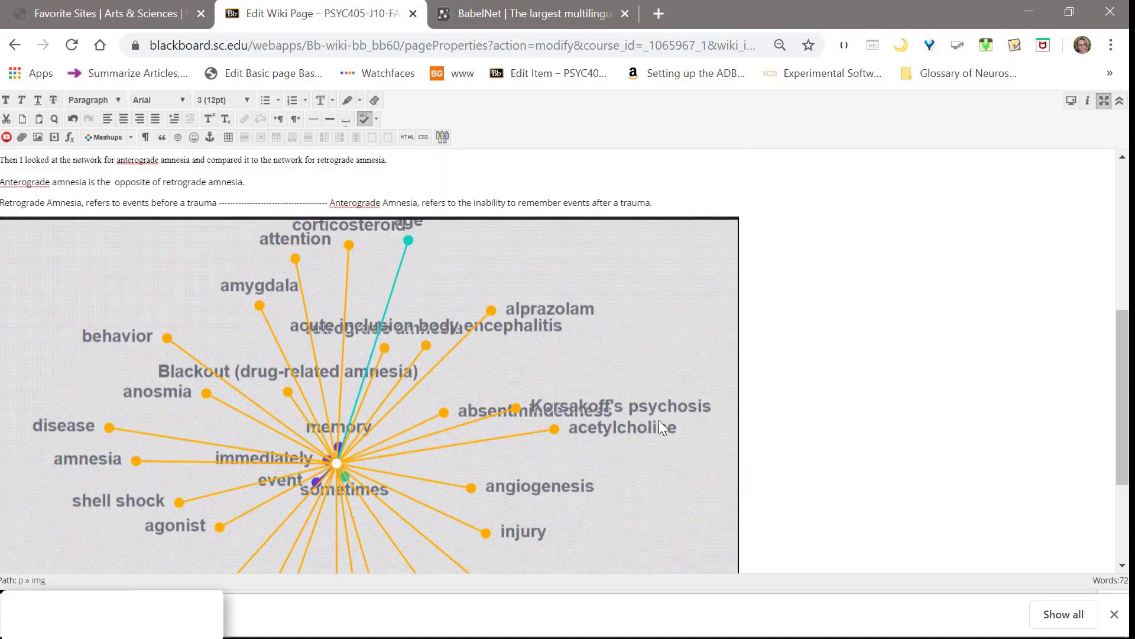
click(669, 380)
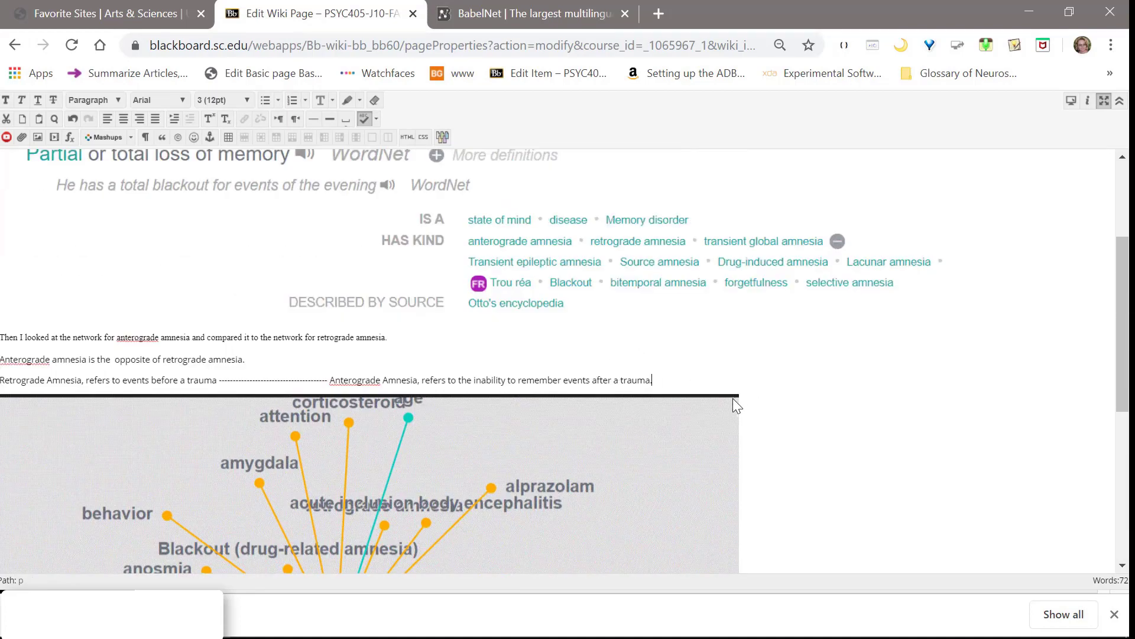
scroll(496, 469, down, 6)
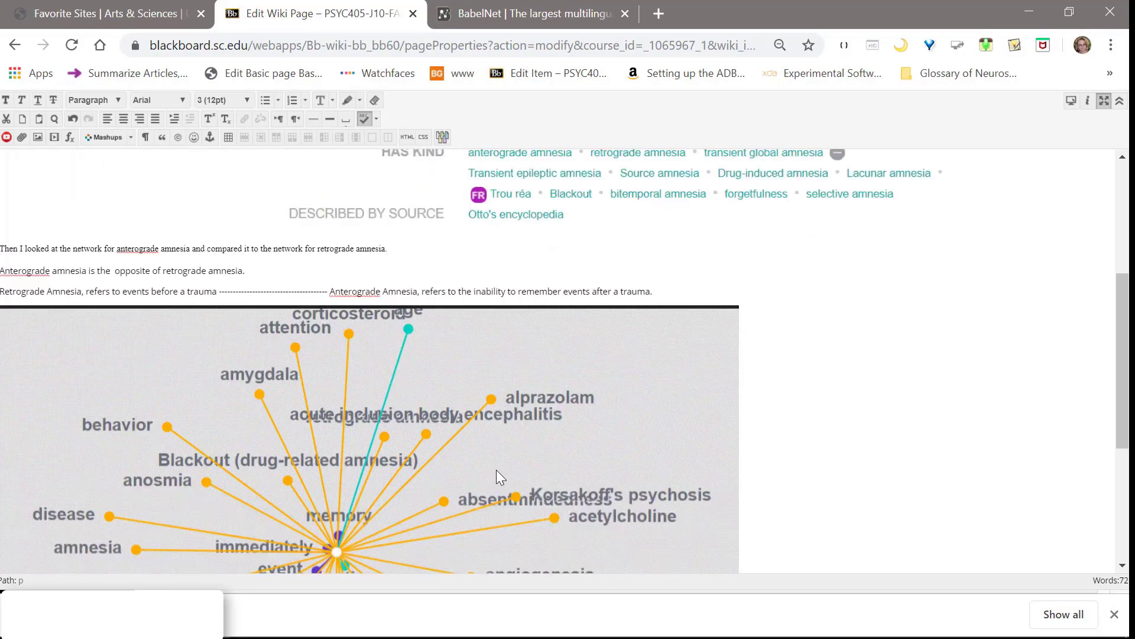
scroll(498, 464, up, 6)
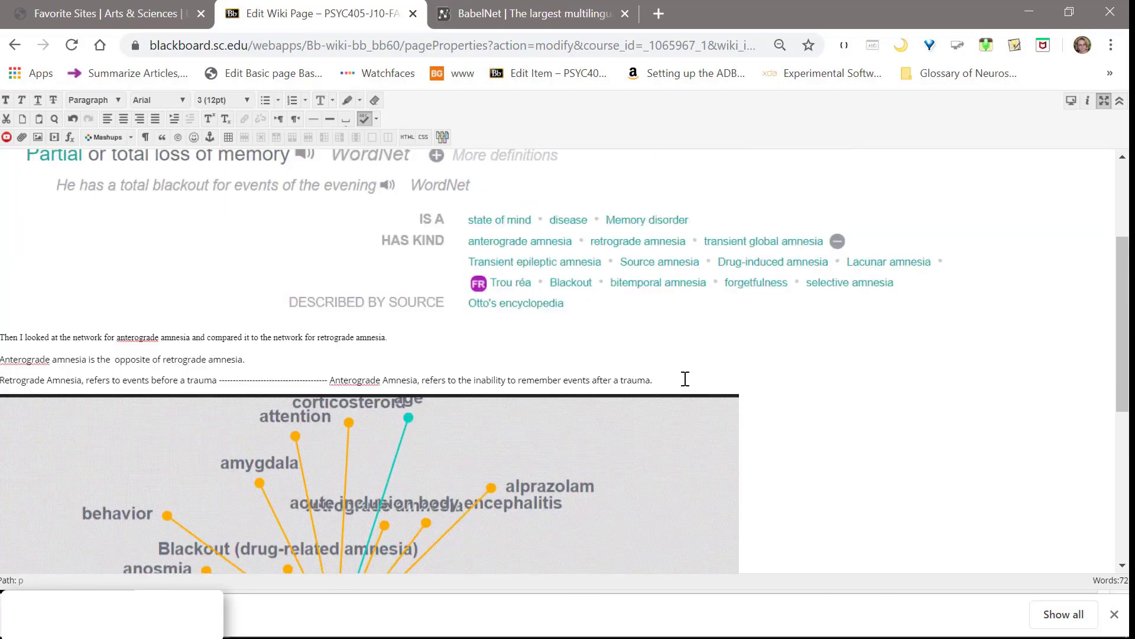
key(Return)
key(Return)
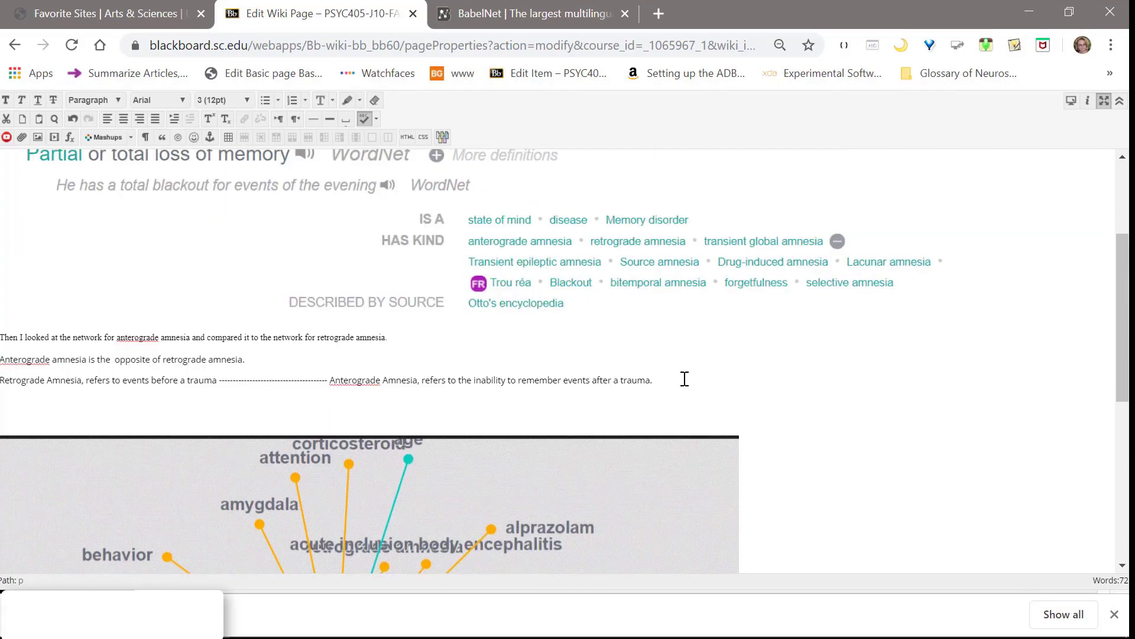
text(ANTERI)
text(OR)
text(RADE AMN)
text(ESIA)
text( NETWORK)
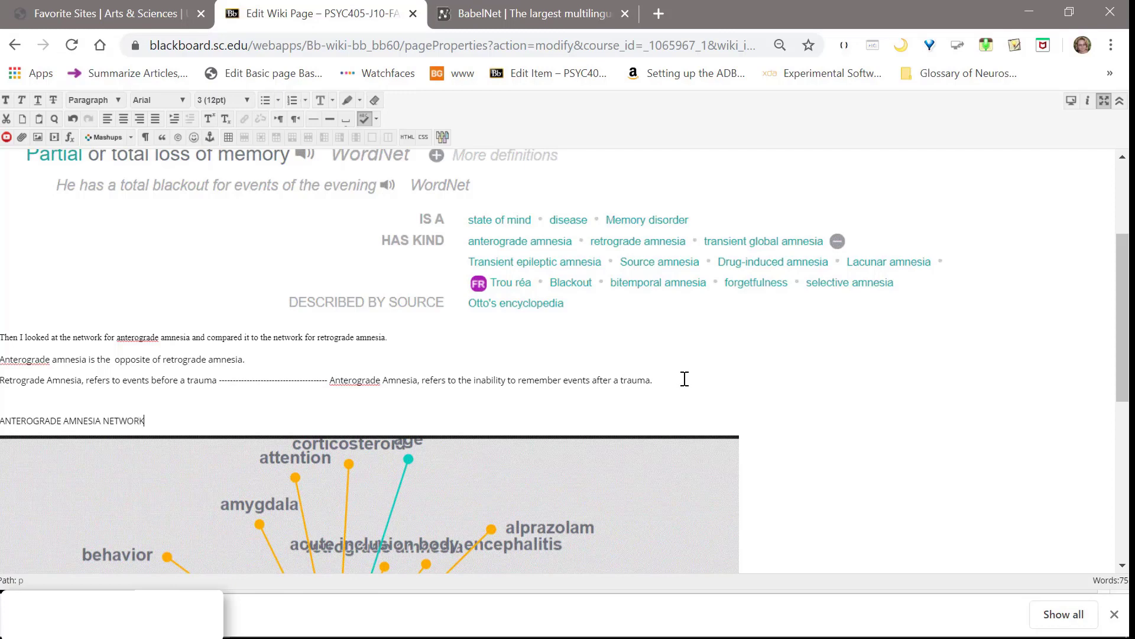
Start inserting another image below the anterograde network and choose retrogradeamnesia.GIF from the Knowing Stuff folder.
scroll(692, 402, down, 7)
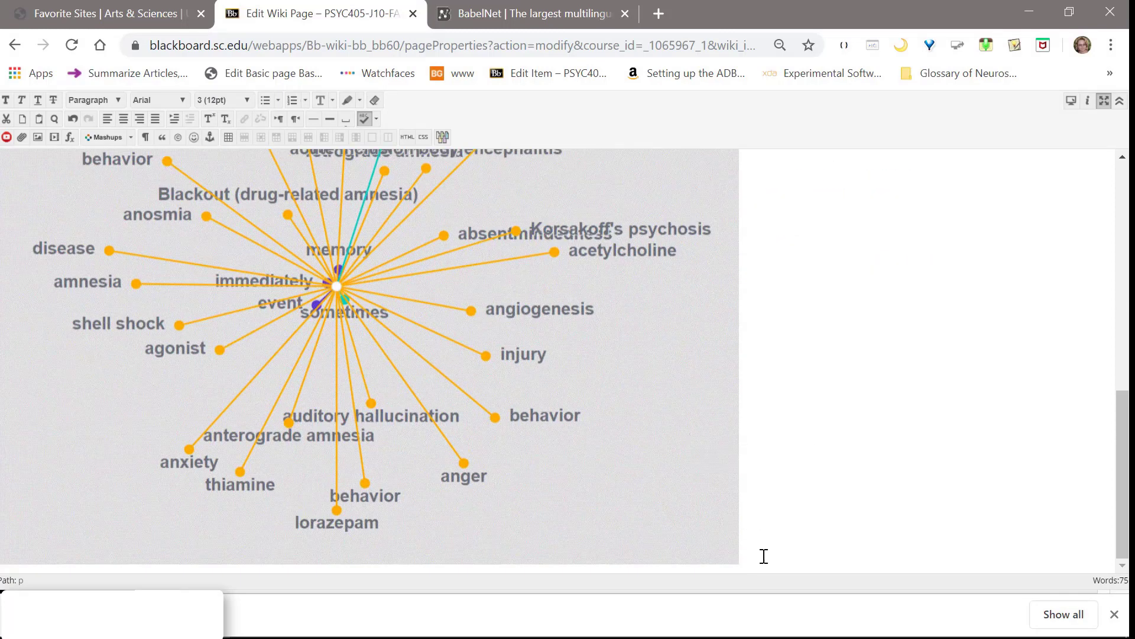
scroll(765, 556, down, 1)
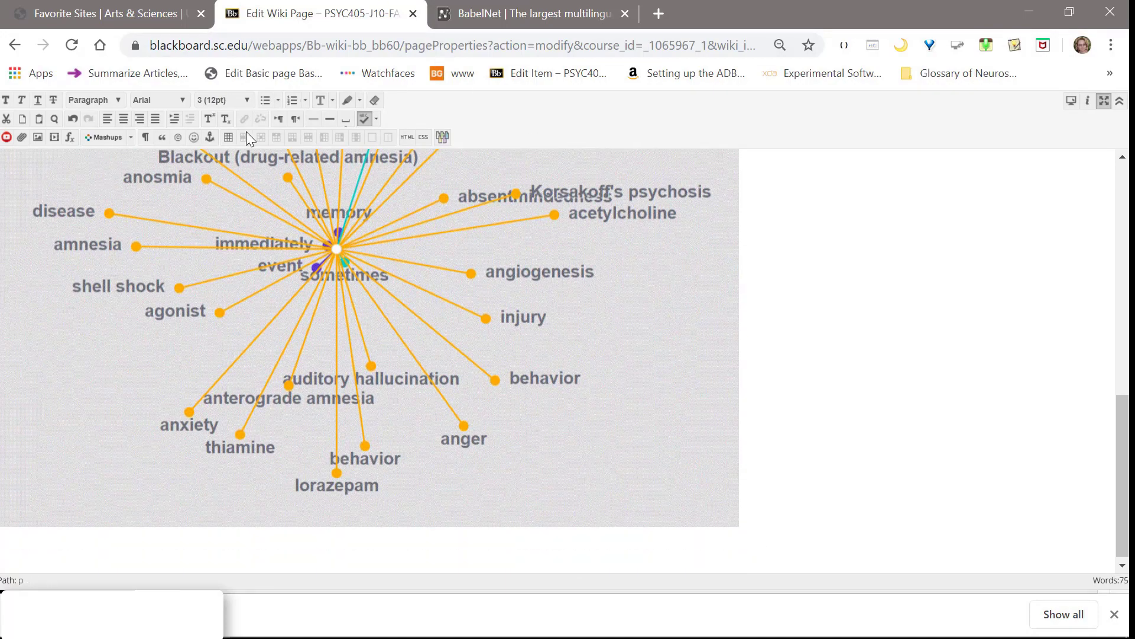
click(37, 137)
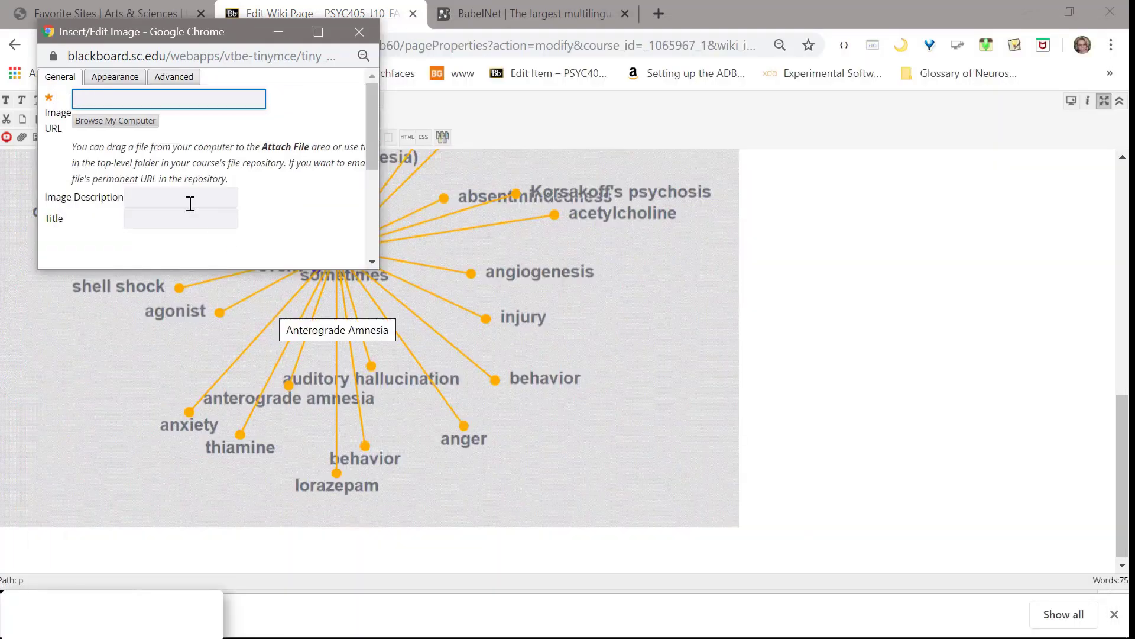
click(125, 122)
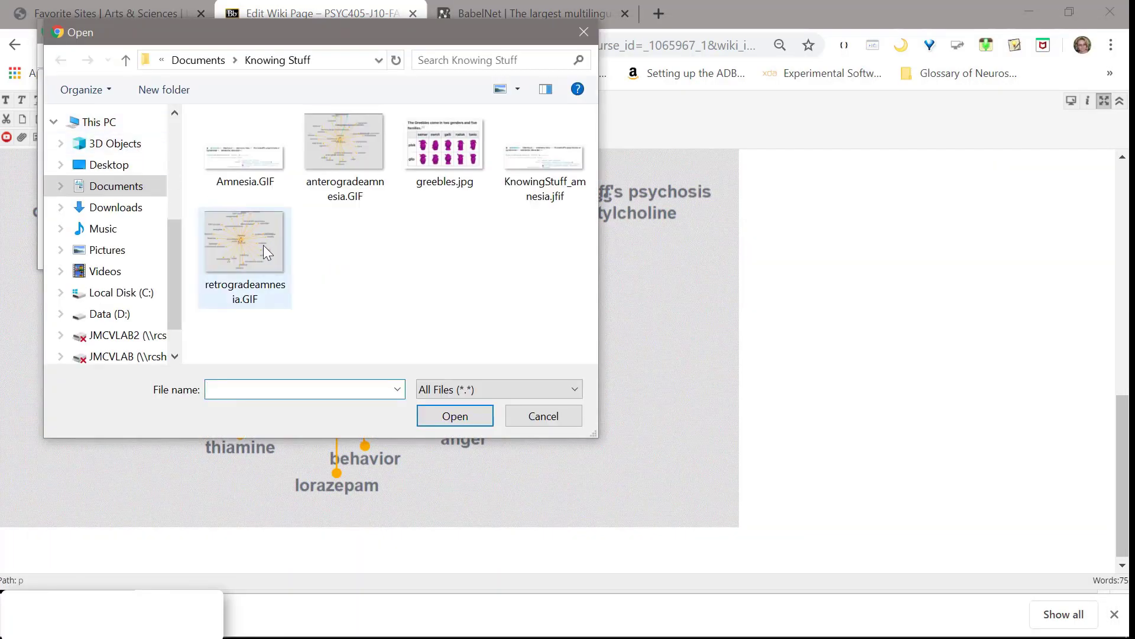
click(264, 244)
click(473, 418)
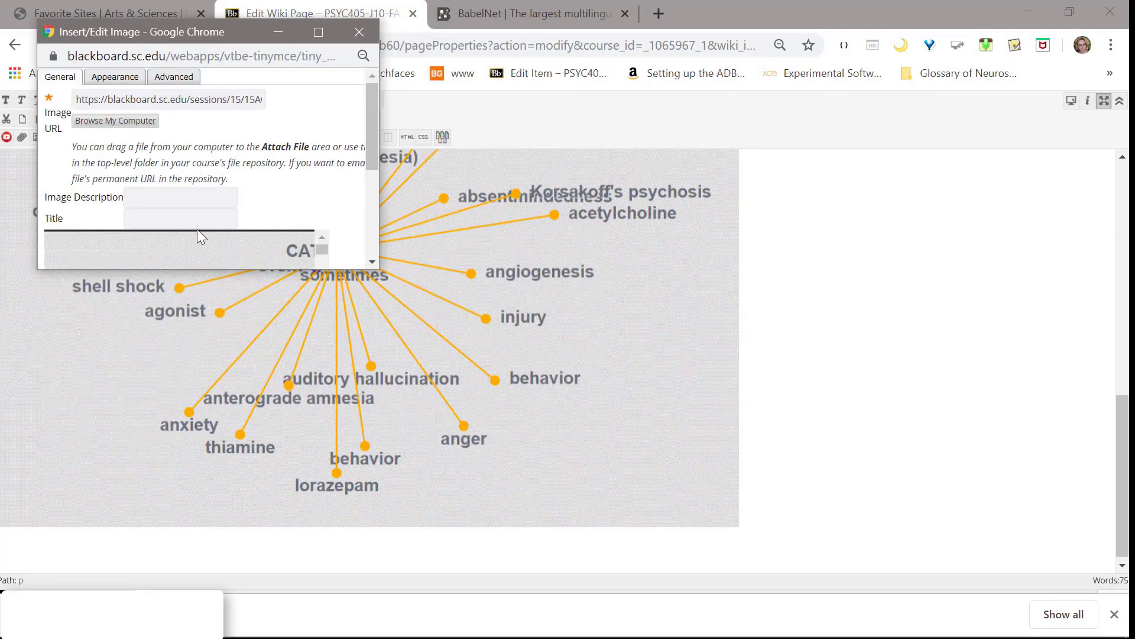
Enter "Retrograde Amnesia" as the image title and copy it into the image description.
click(186, 220)
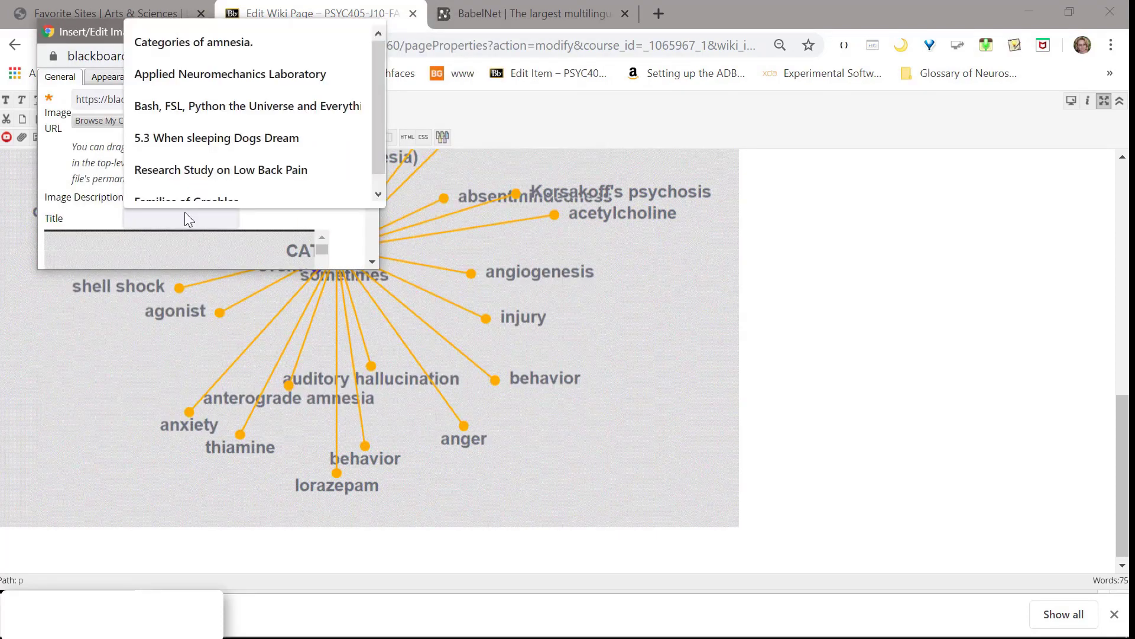
text(R)
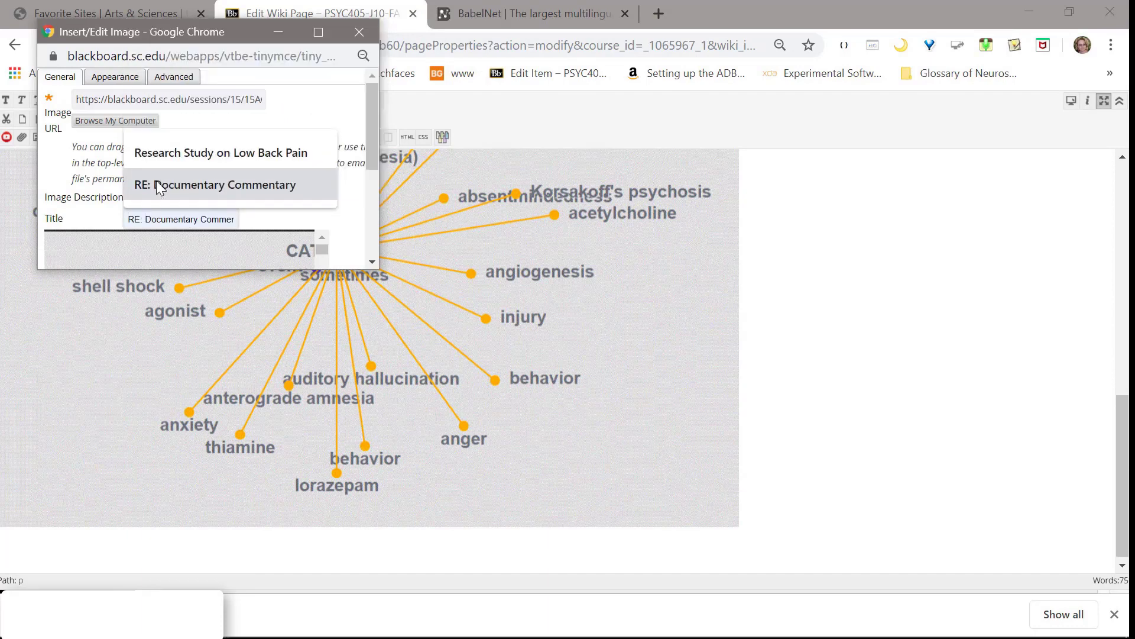
text(etrog)
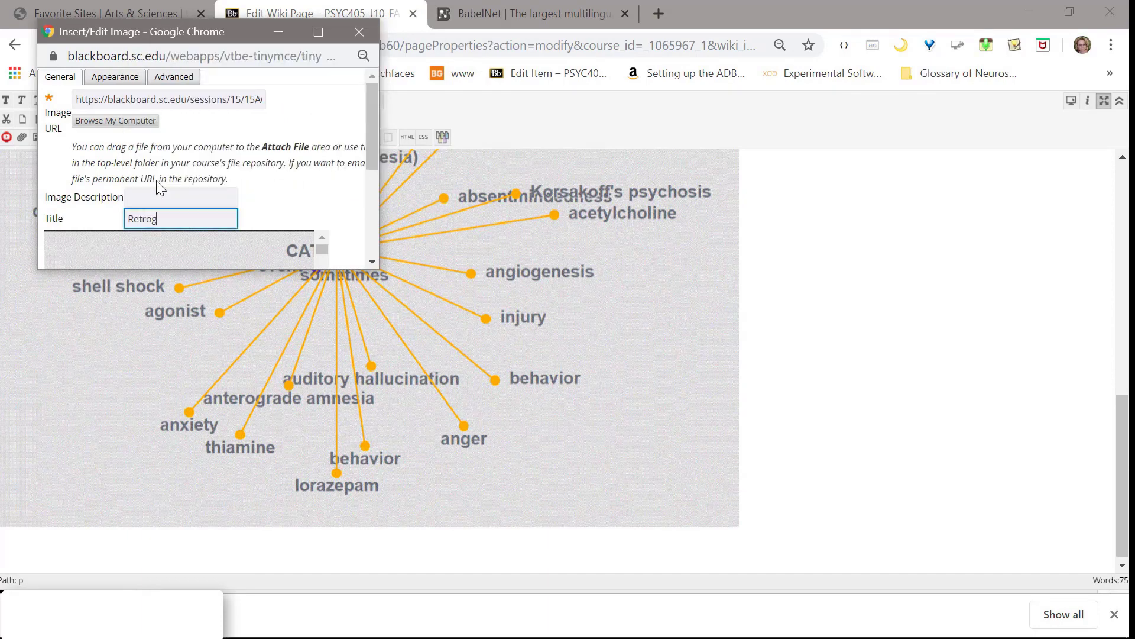
text(rade Amnesia)
drag(229, 217, 108, 217)
key(ctrl+c)
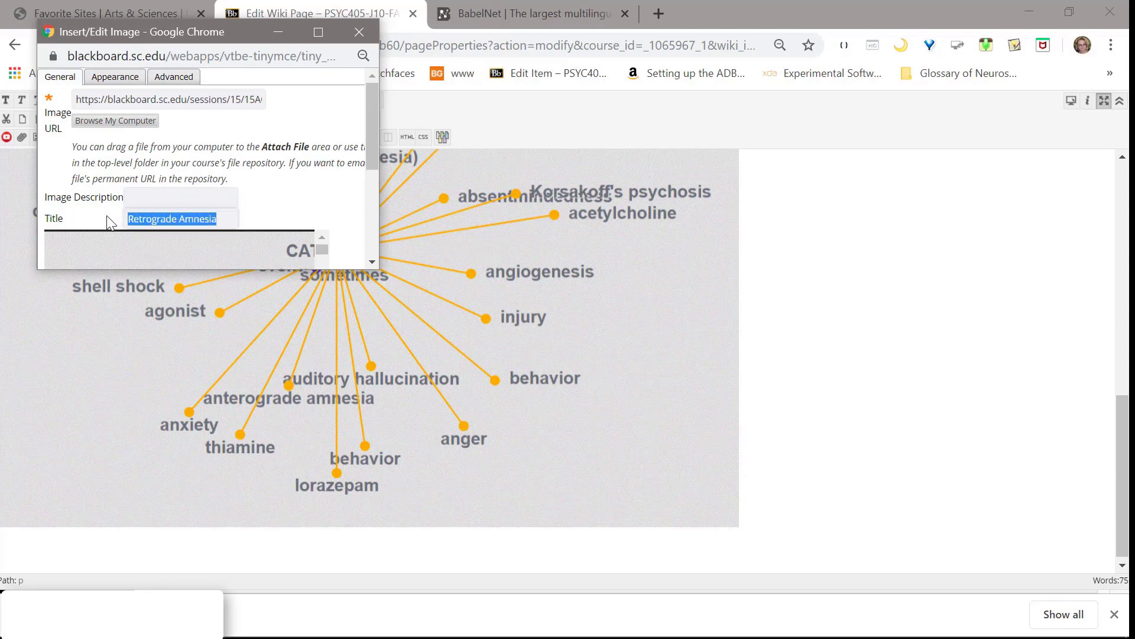
click(154, 191)
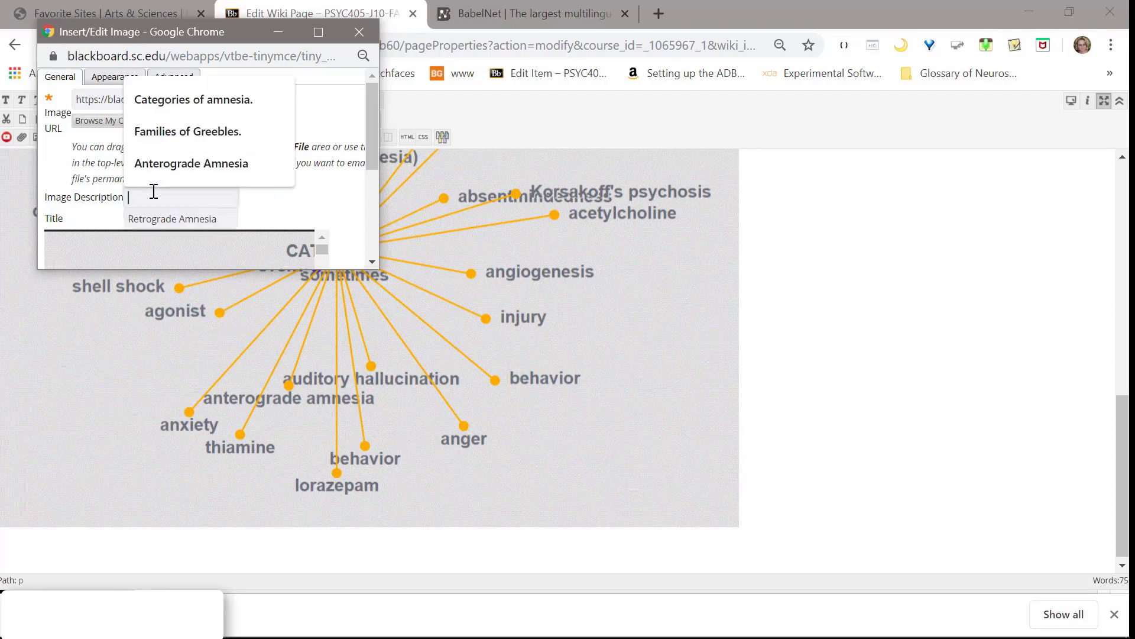
key(ctrl+v)
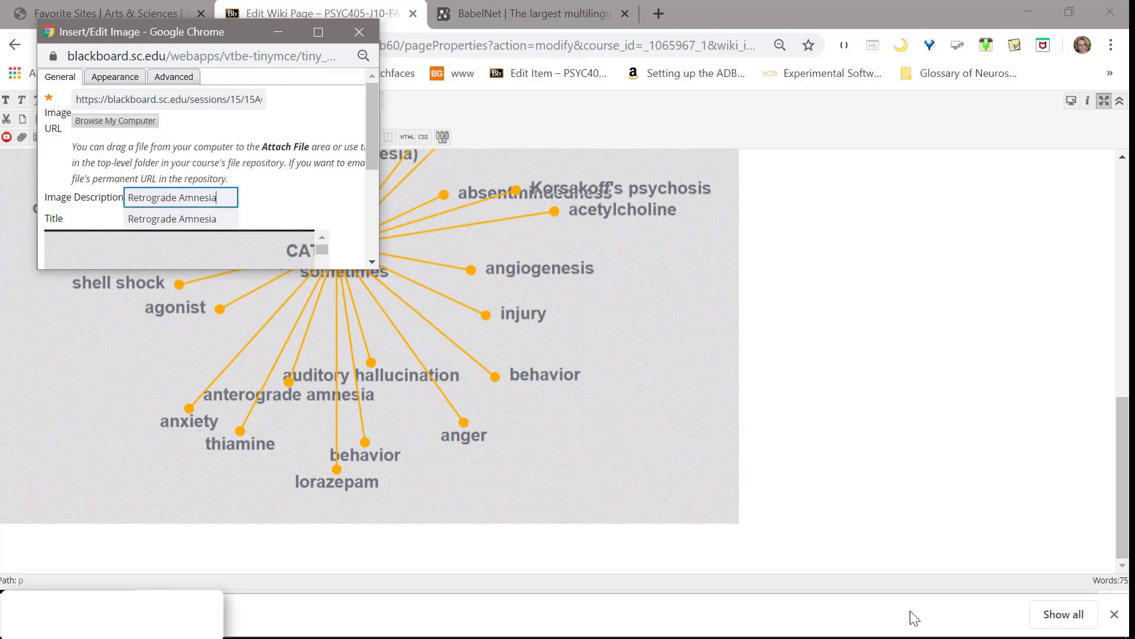